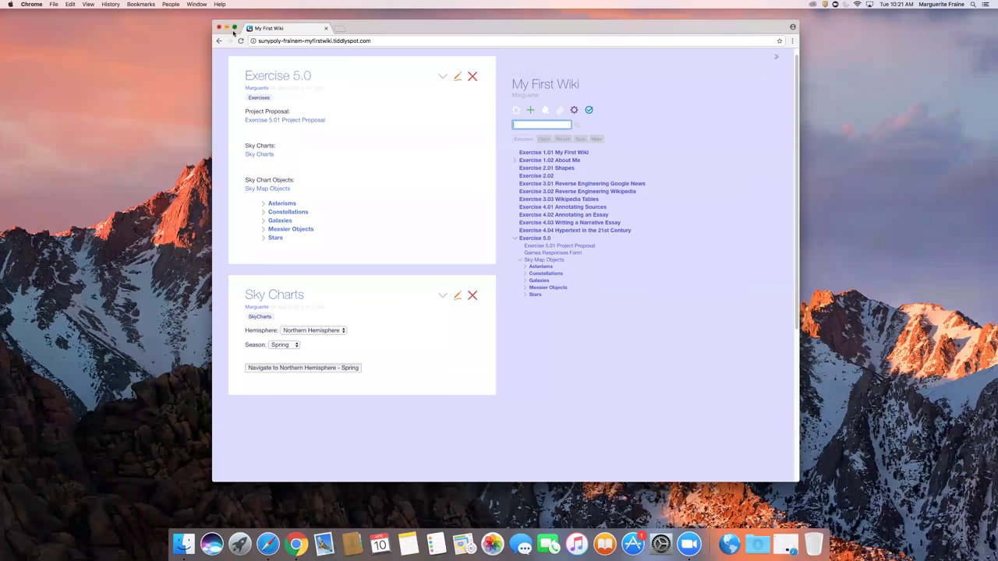
Step: Enlarge the window and the wiki page for easier reading, and hide the wiki's sidebar
left_click(250, 27)
left_click(234, 26)
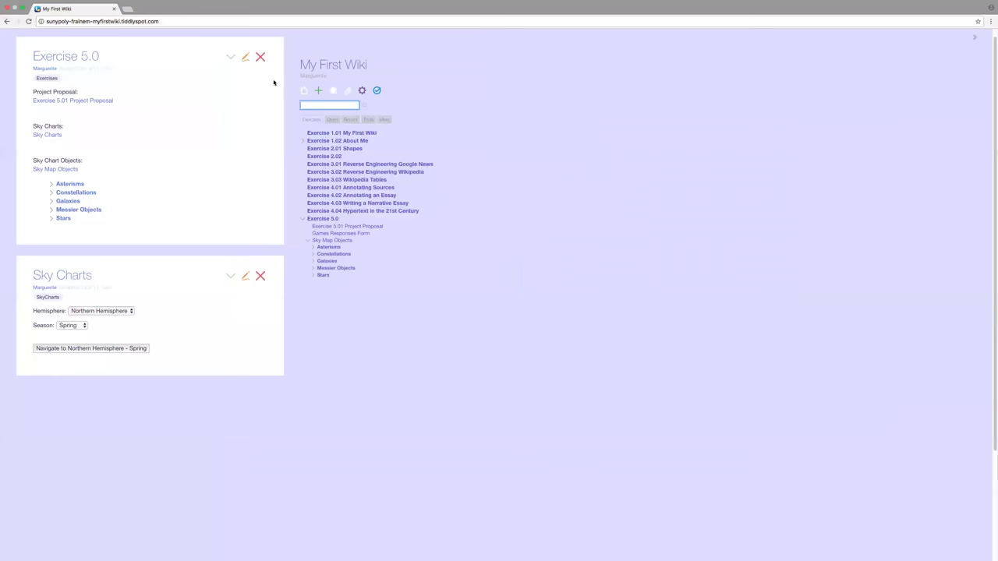
key("super+equal")
key("super+equal")
key("super+equal")
key("super+equal")
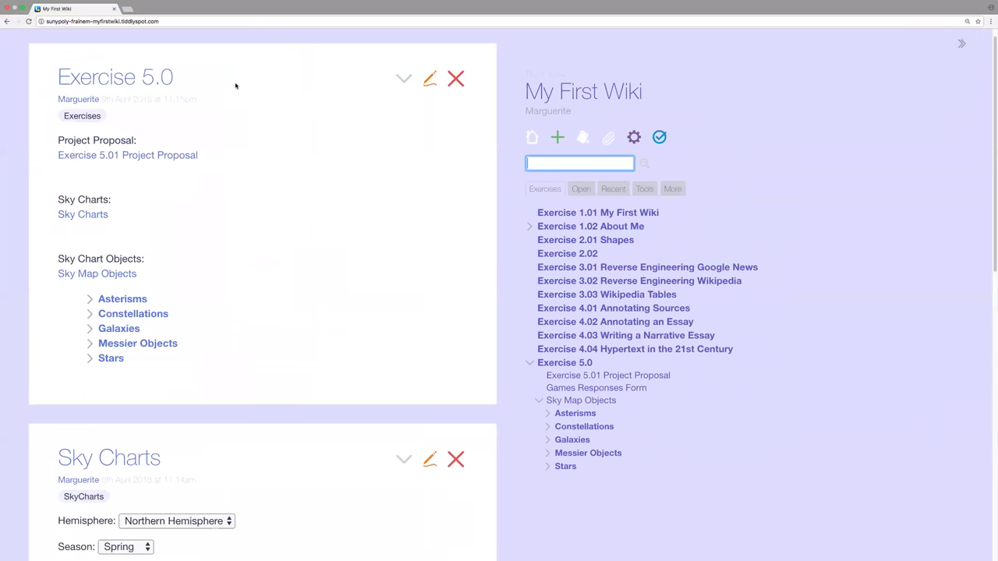
left_click(961, 44)
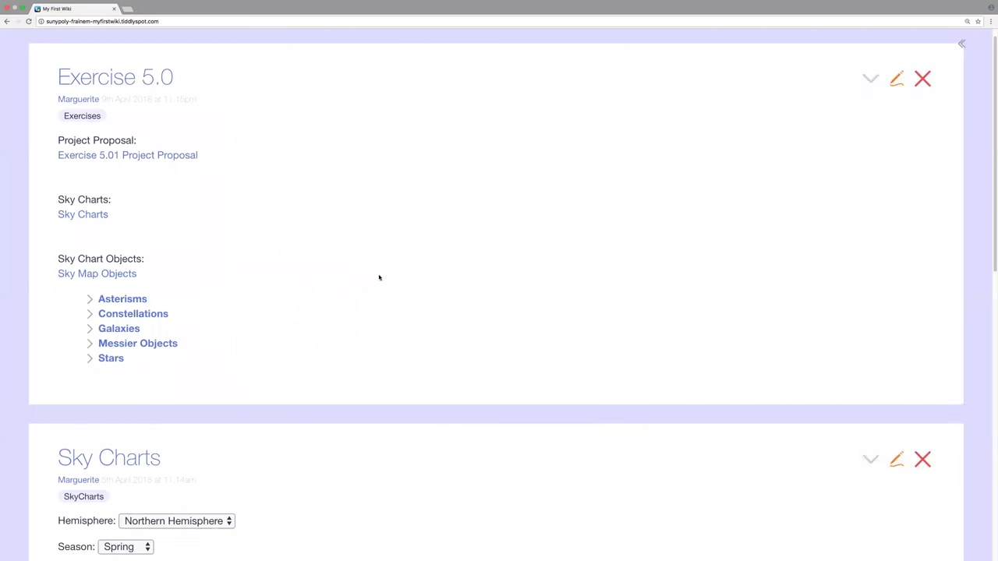
key("super+minus")
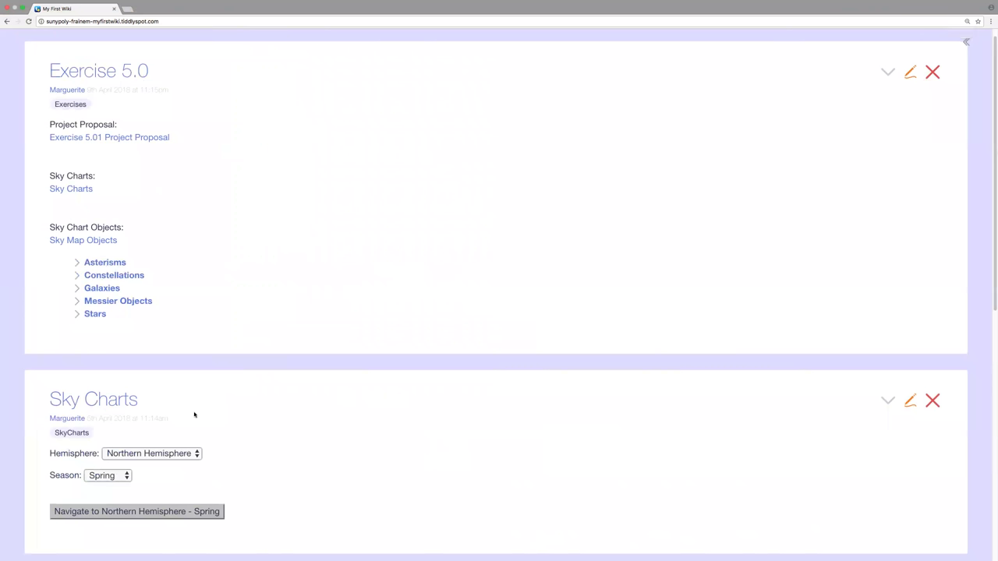
Step: Open the Northern Hemisphere - Spring sky chart and follow its Canis Major region to the constellation's entry
scroll(192, 437, "down", 3)
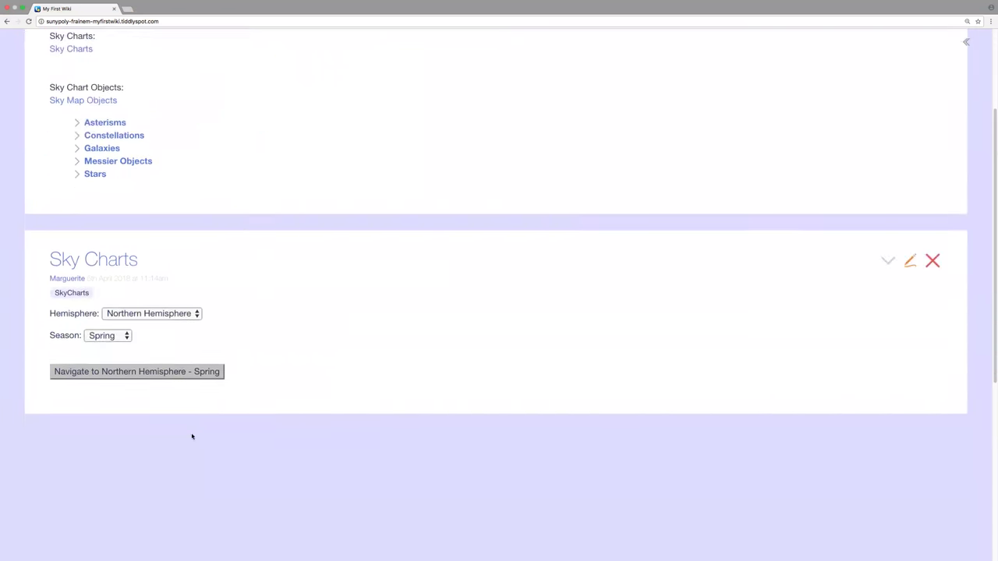
left_click(191, 380)
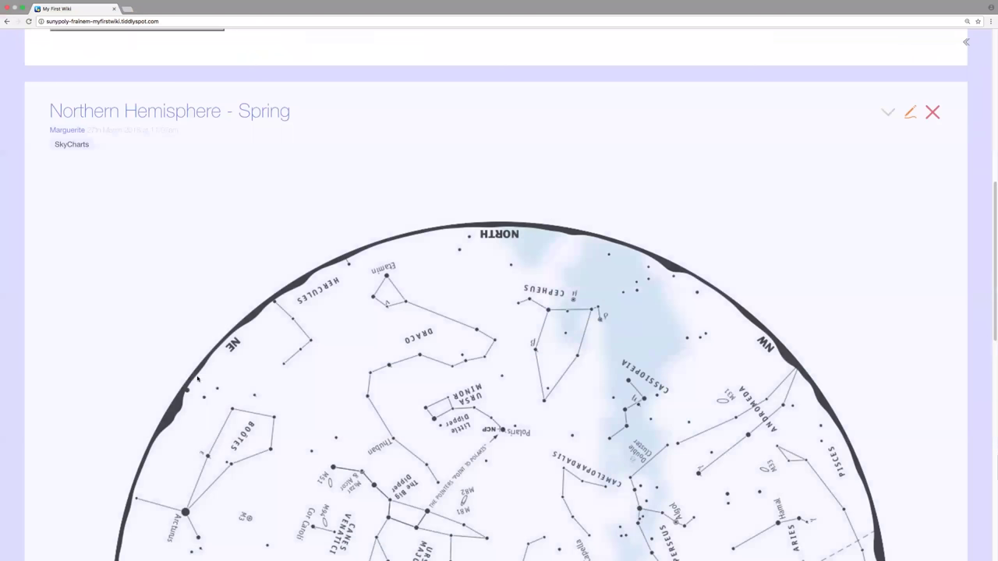
scroll(198, 379, "down", 1)
scroll(209, 381, "down", 4)
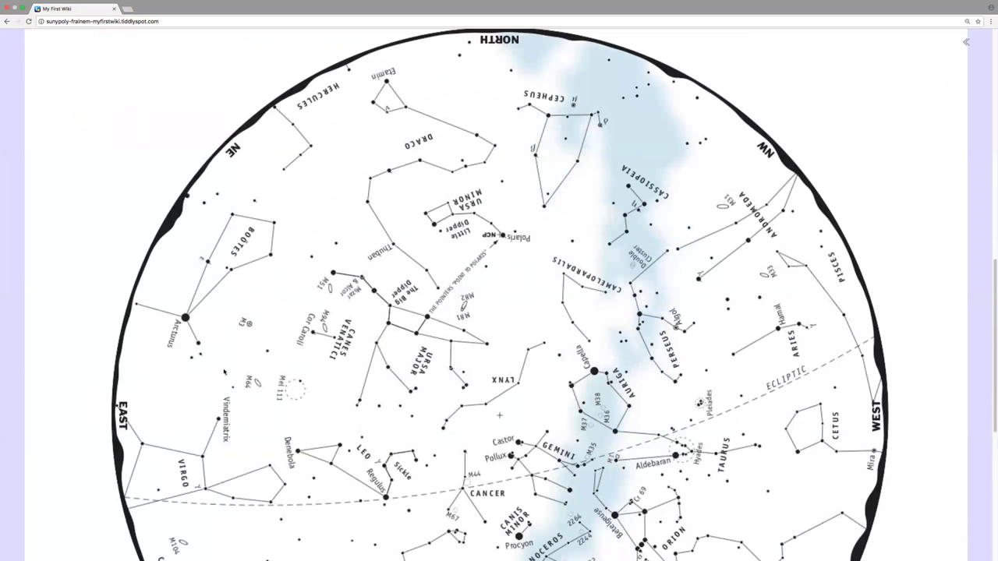
scroll(224, 372, "down", 7)
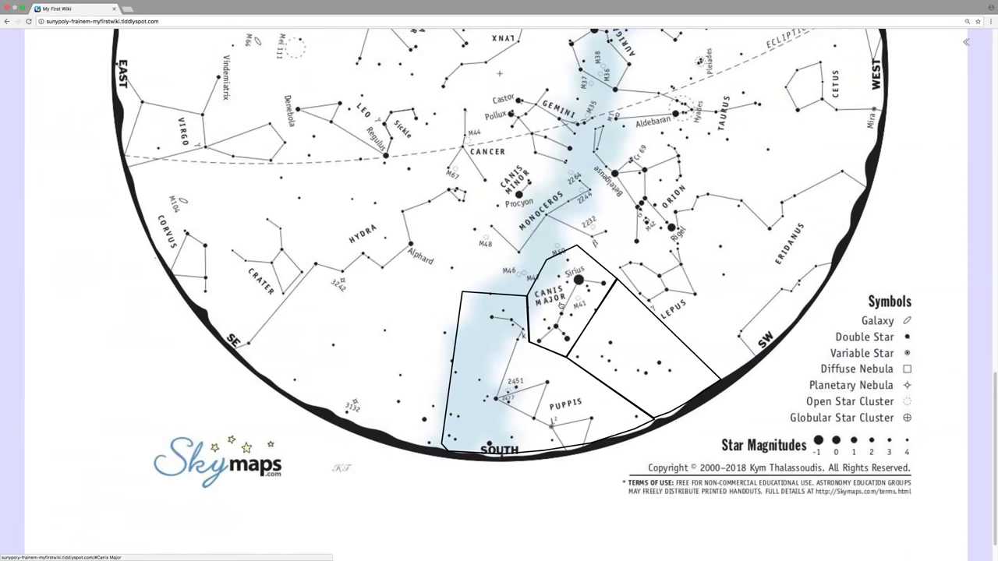
left_click(561, 305)
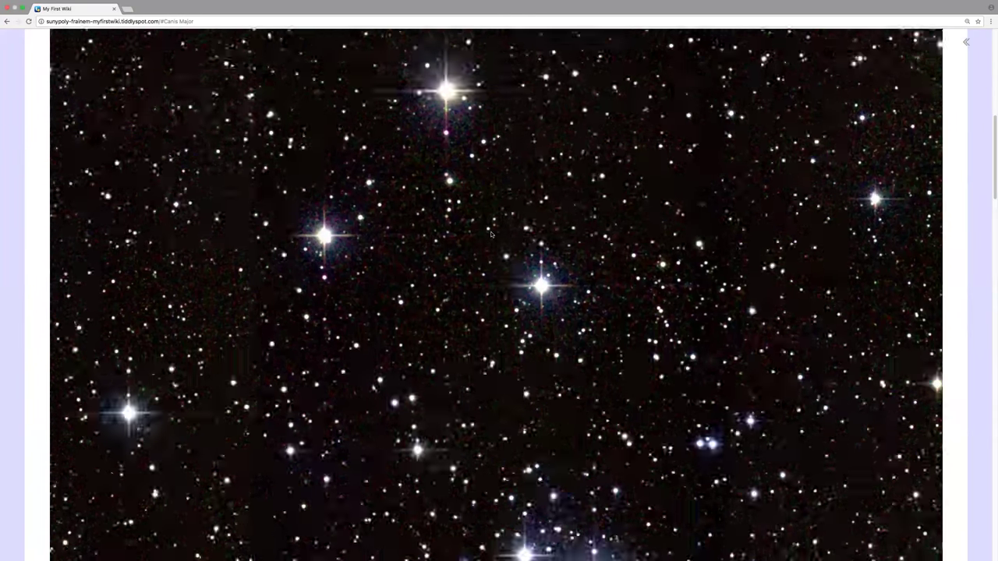
Step: View The Winter Hexagon asterism linked from Canis Major, and close that entry along with NGC 2287
scroll(491, 234, "up", 9)
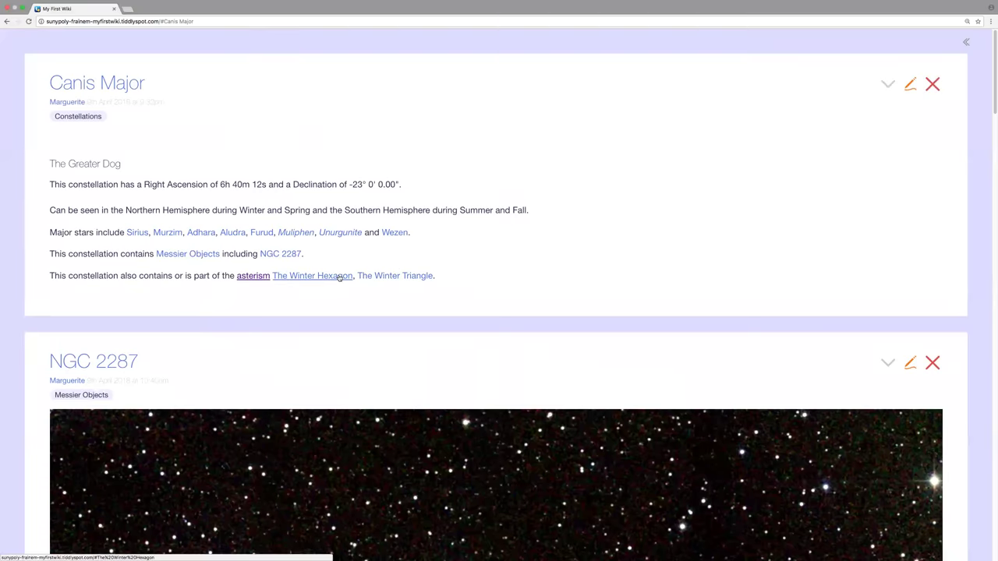
left_click(340, 278)
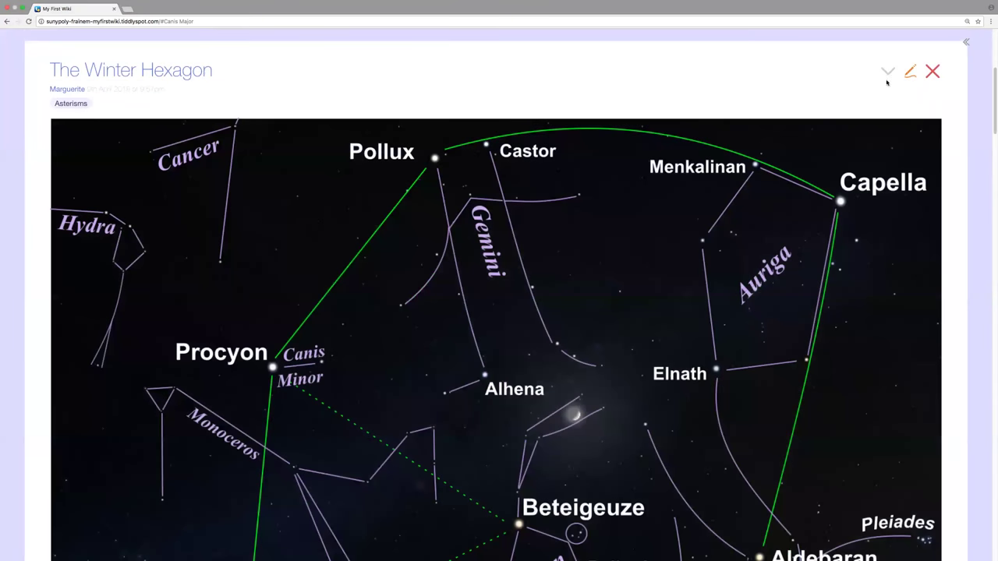
left_click(933, 71)
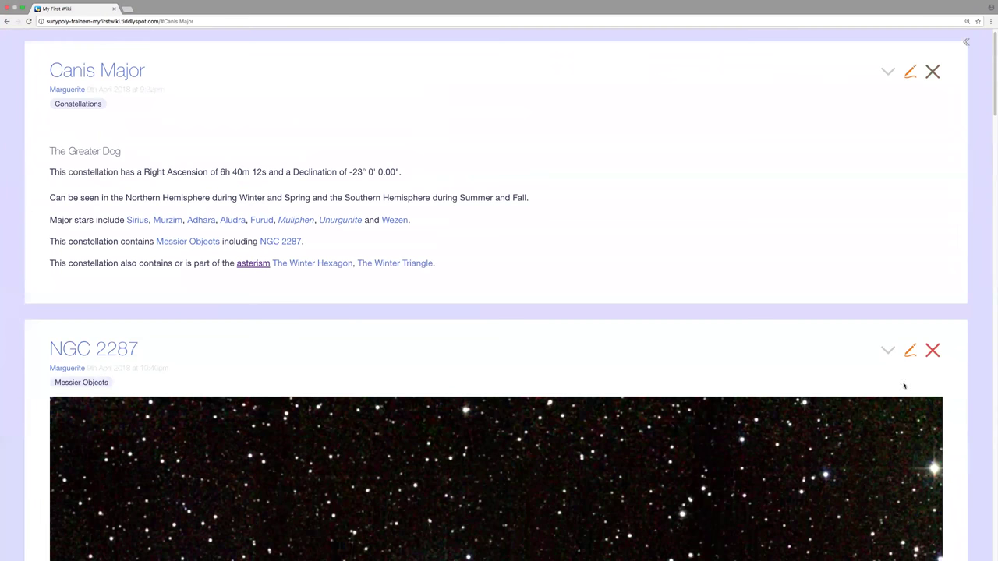
left_click(929, 357)
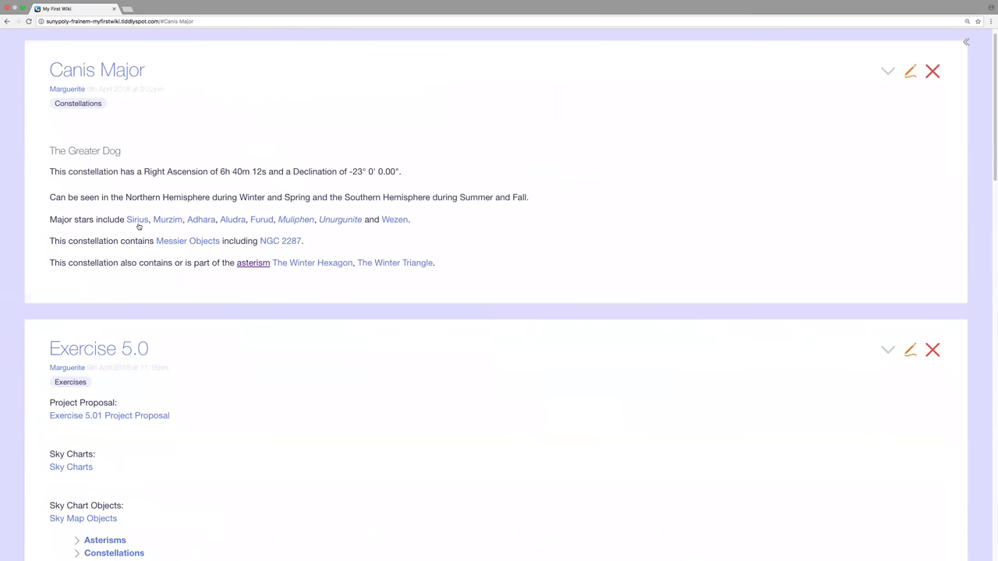
Step: View the Sirius star entry linked from Canis Major, close it and return to the Spring sky chart
left_click(137, 220)
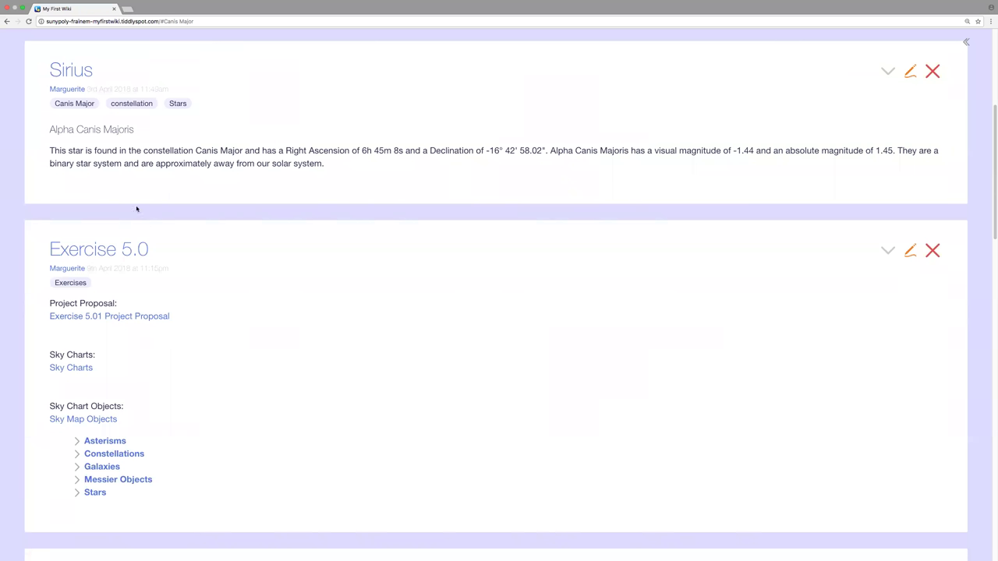
left_click(928, 78)
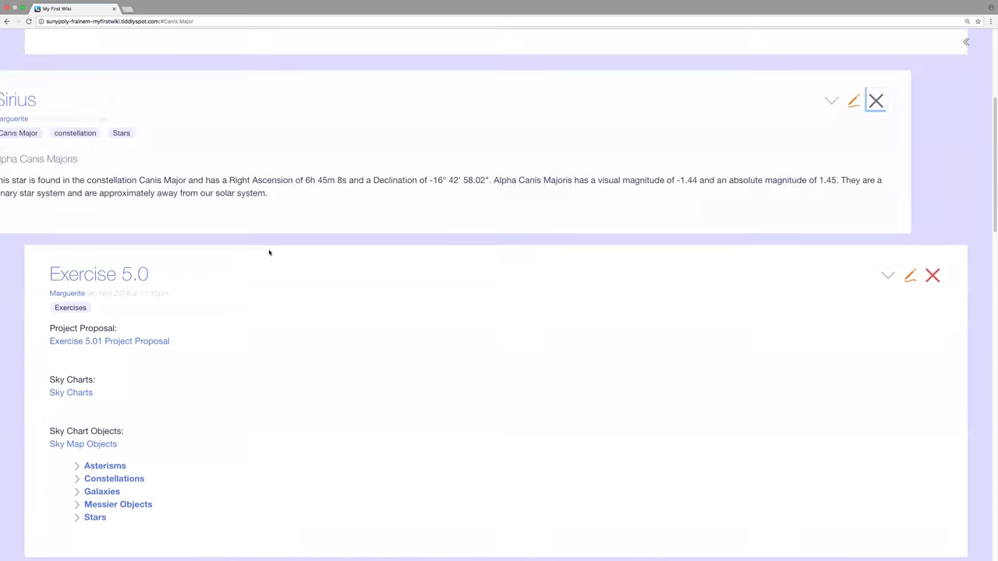
scroll(242, 261, "down", 10)
scroll(253, 255, "down", 15)
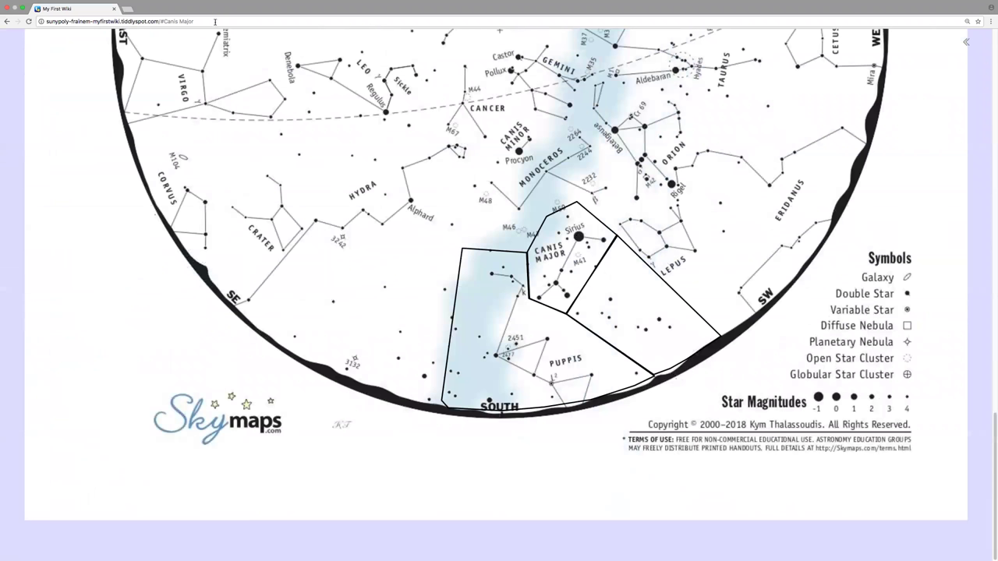
Step: Remove #Canis Major from the page address, reload the wiki while leaving the current page, and hide the sidebar
left_click_drag(195, 21, 159, 22)
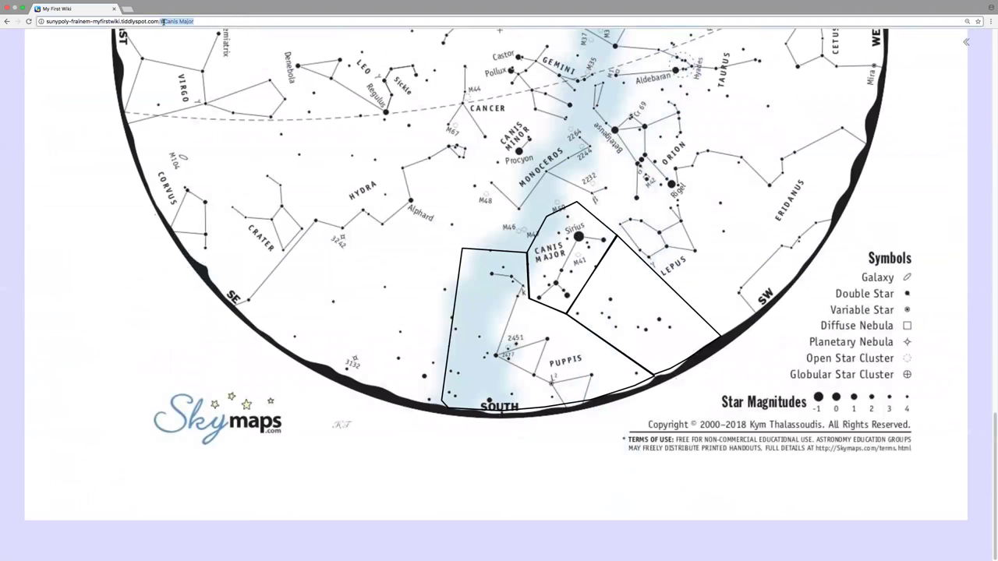
key("BackSpace")
key("Return")
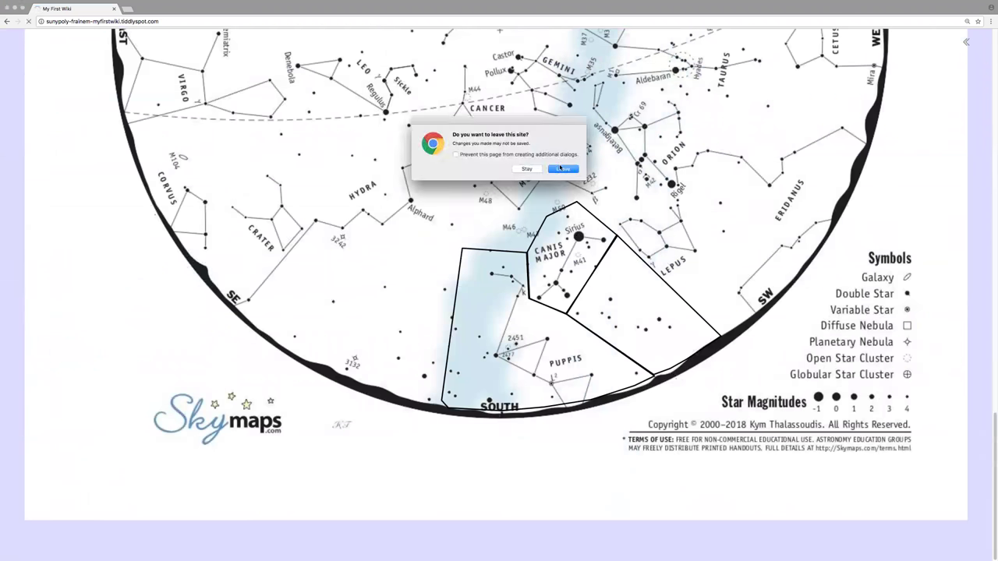
left_click(559, 169)
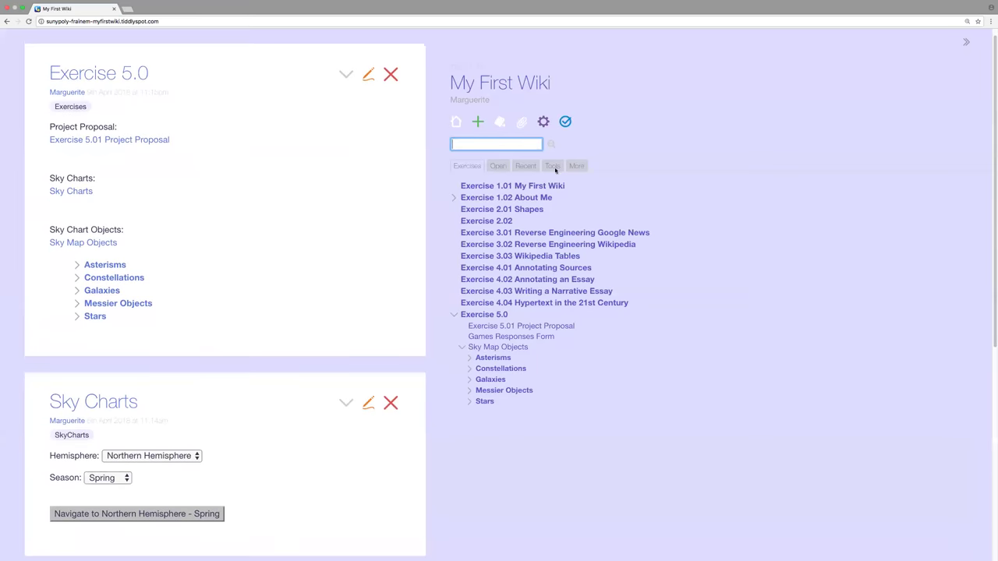
left_click(966, 45)
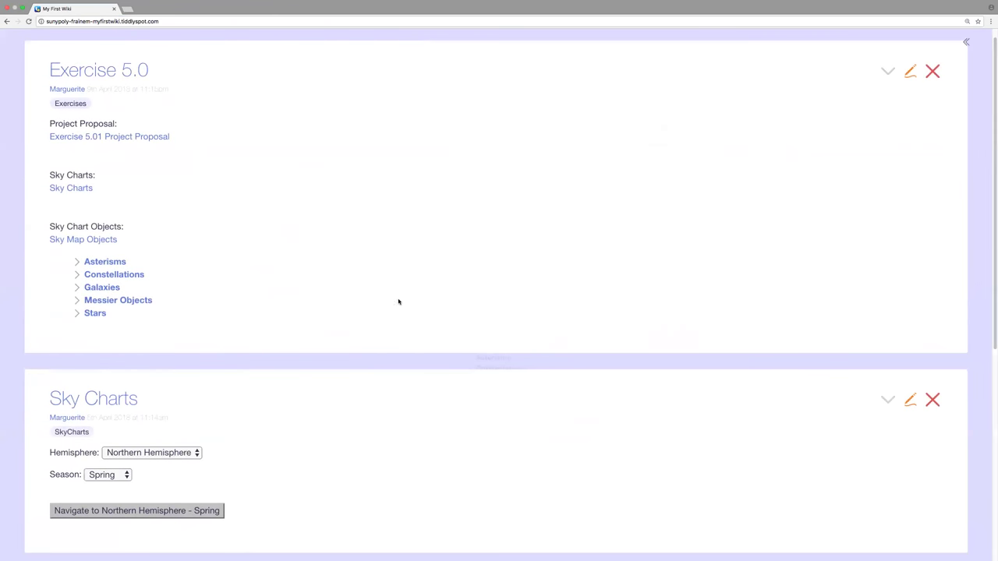
Step: Reopen the Northern Hemisphere - Spring sky chart and view its outlined Canis Major, Puppis and neighbouring regions
scroll(354, 338, "down", 5)
scroll(354, 339, "up", 2)
left_click(189, 278)
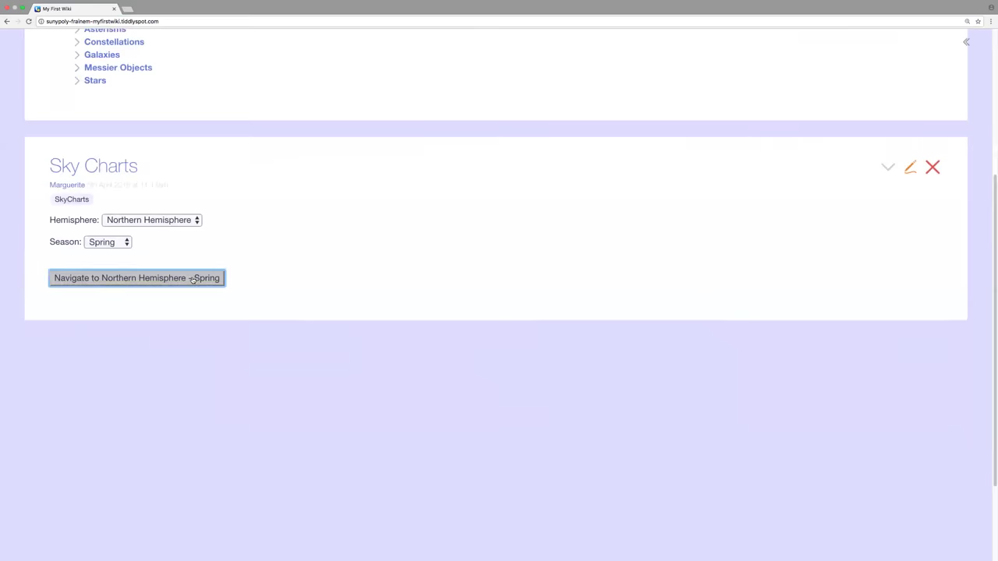
scroll(235, 292, "down", 6)
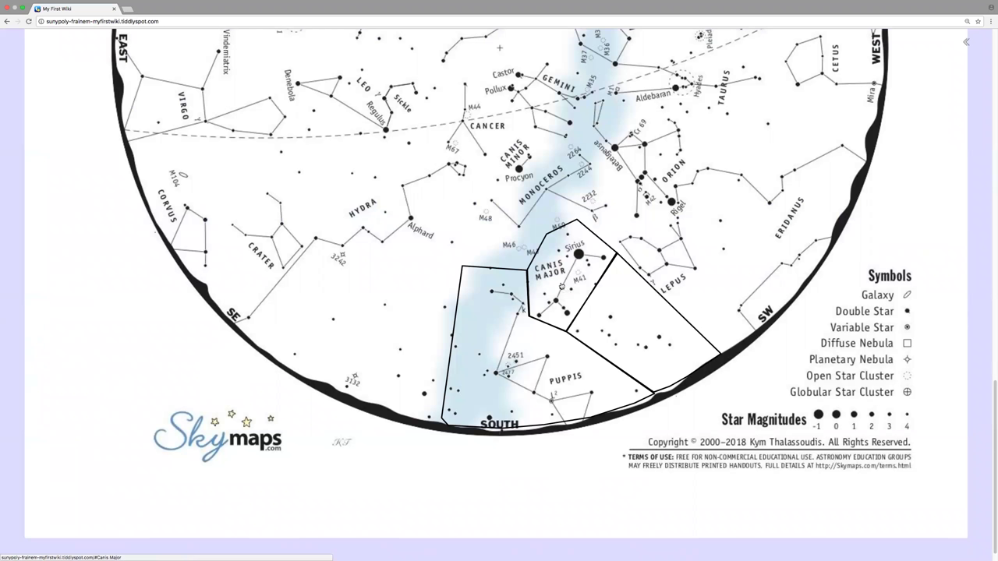
Step: Open the Northern Hemisphere - Spring entry for editing and locate the constellation link code at the end of its SVG source
scroll(562, 287, "up", 15)
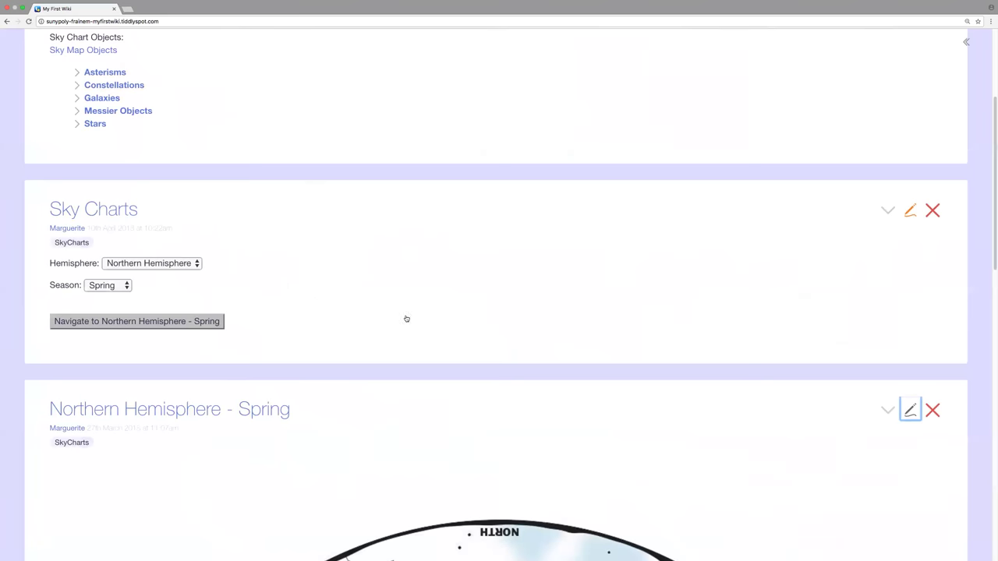
left_click(911, 409)
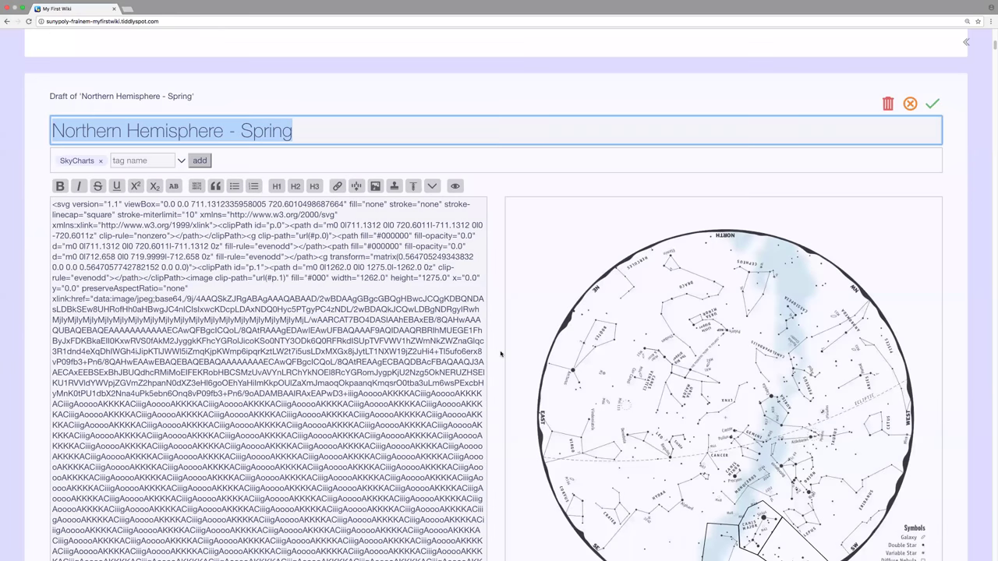
scroll(500, 354, "down", 2)
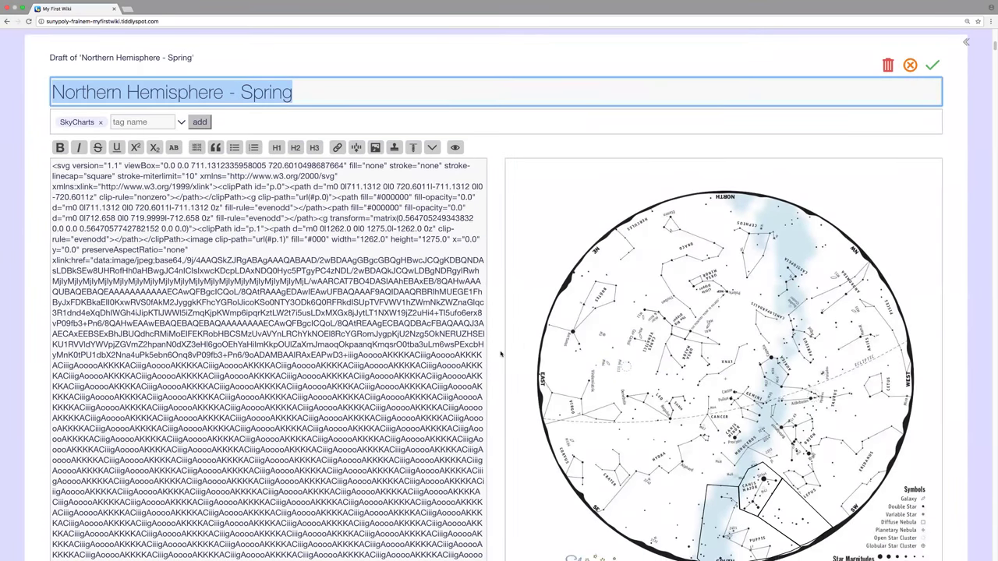
scroll(501, 354, "down", 3)
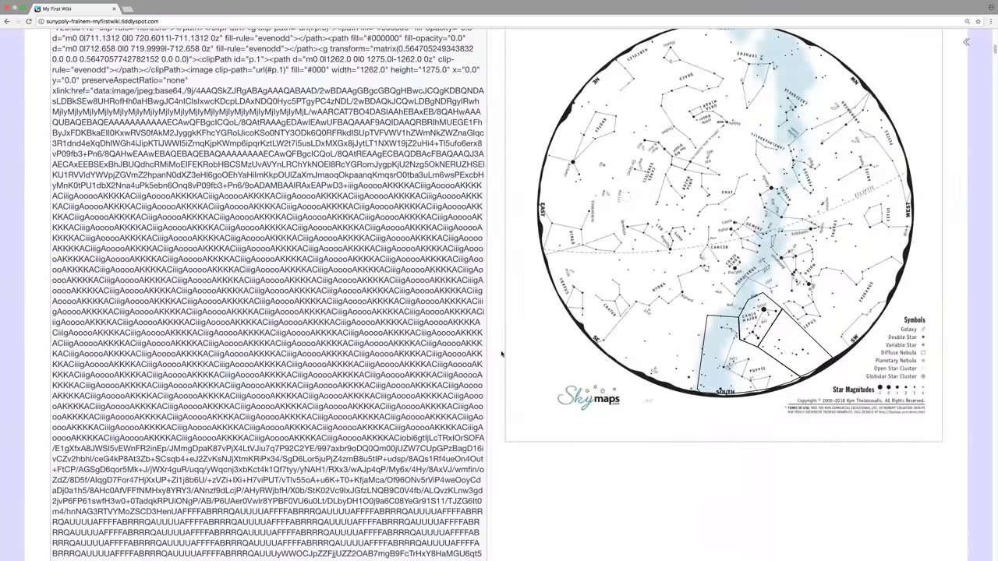
scroll(501, 354, "down", 10)
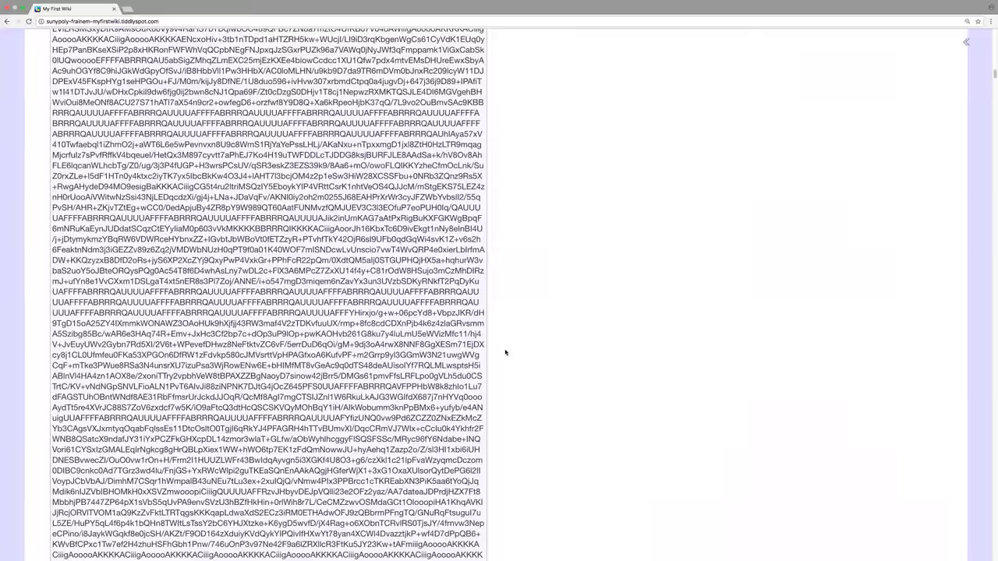
scroll(505, 353, "down", 5)
scroll(505, 352, "down", 5)
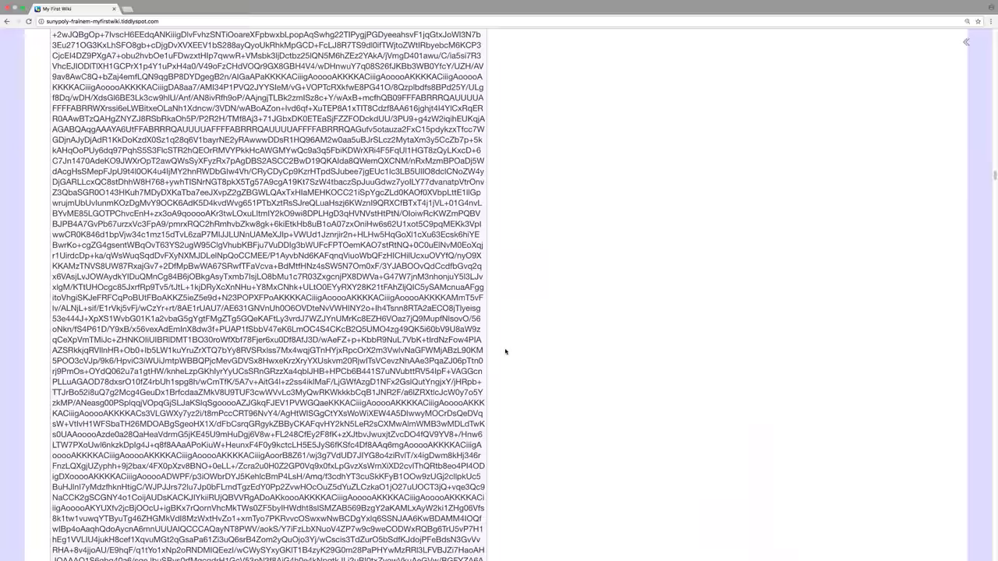
scroll(506, 352, "down", 15)
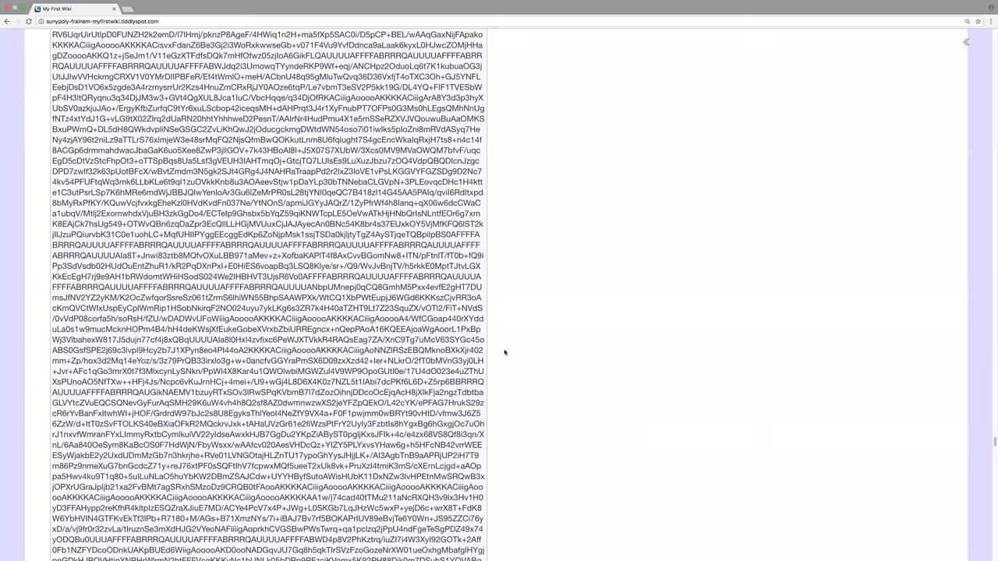
scroll(505, 352, "down", 10)
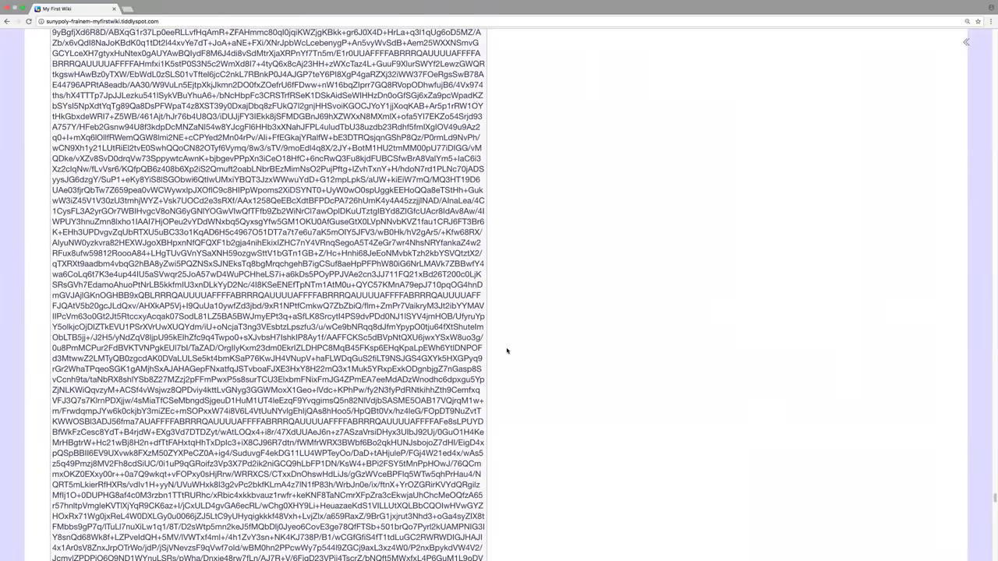
scroll(505, 353, "down", 15)
scroll(505, 352, "up", 5)
scroll(61, 116, "down", 6)
scroll(182, 115, "up", 1)
Step: Insert a blank line between the embedded image code and the Canis Major link, and highlight the start of that link's code
left_click(182, 115)
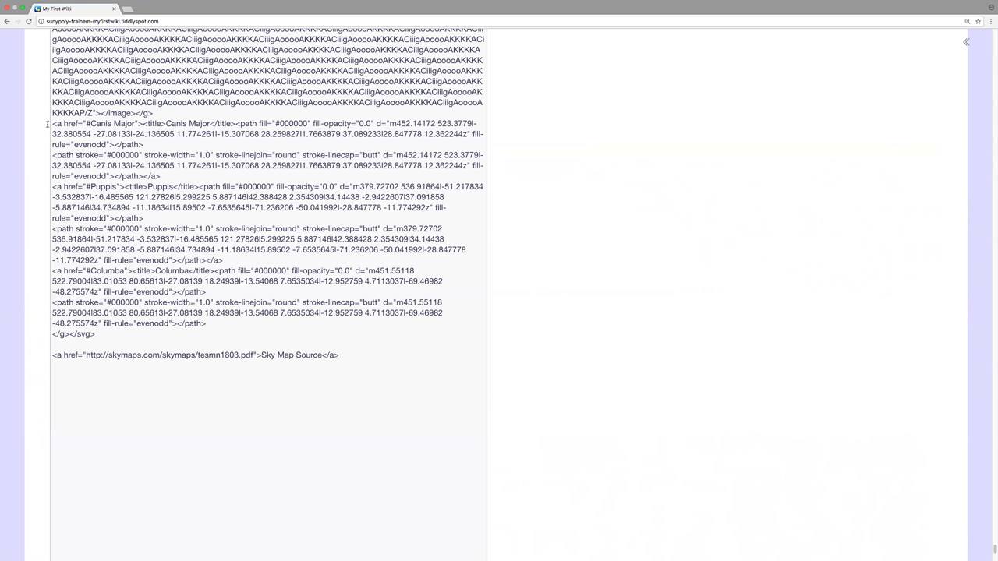
key("Return")
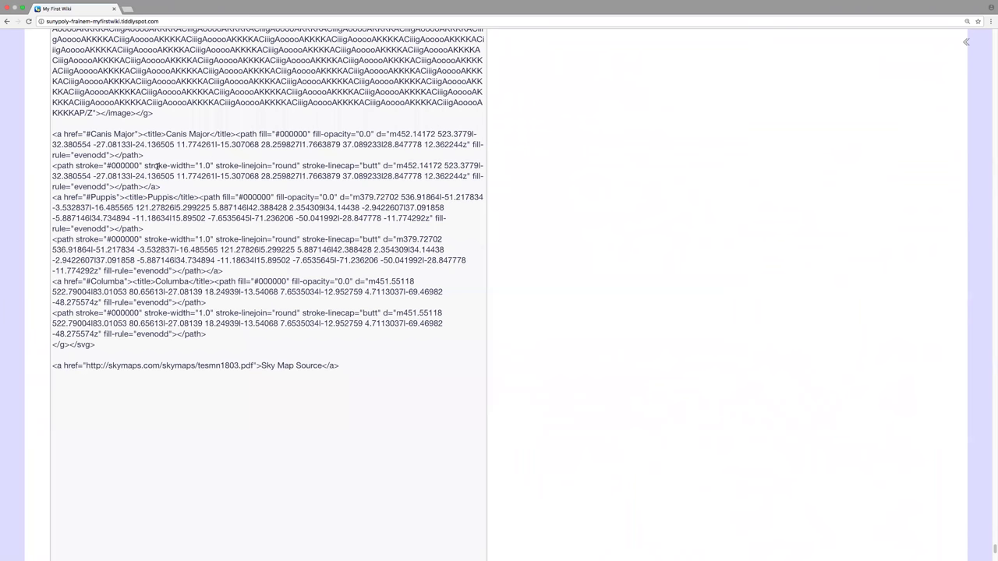
left_click(157, 167, "shift")
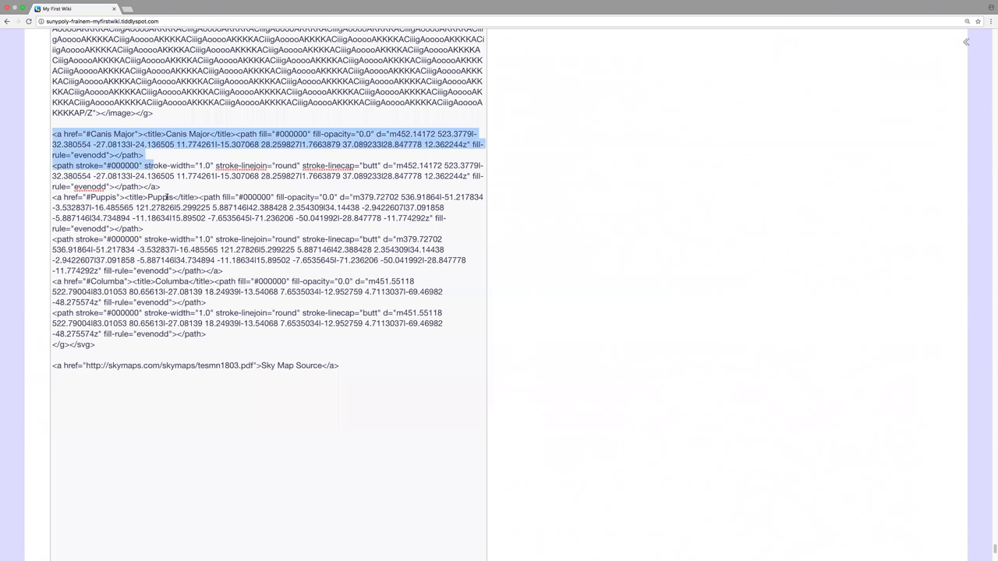
left_click(186, 156)
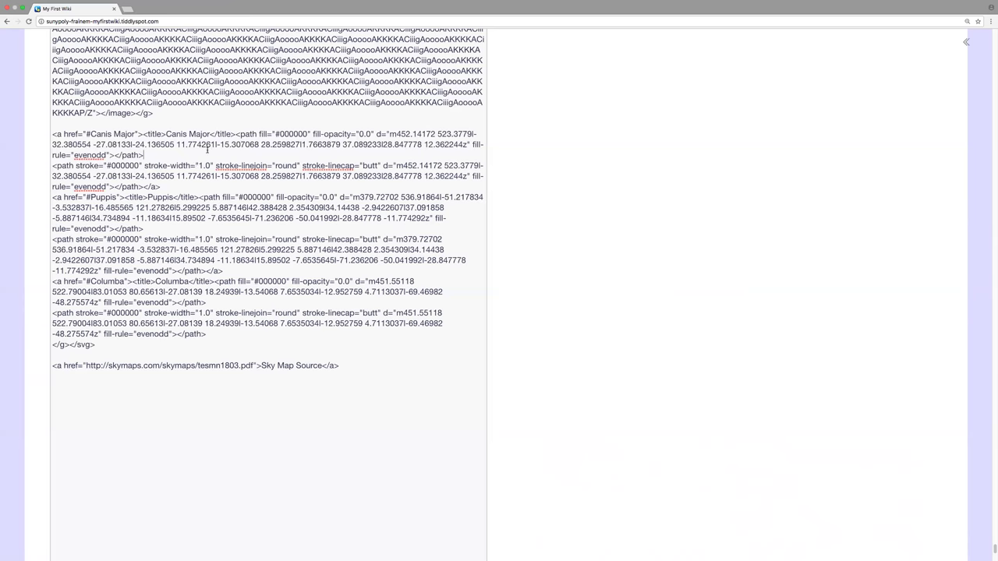
scroll(549, 207, "up", 10)
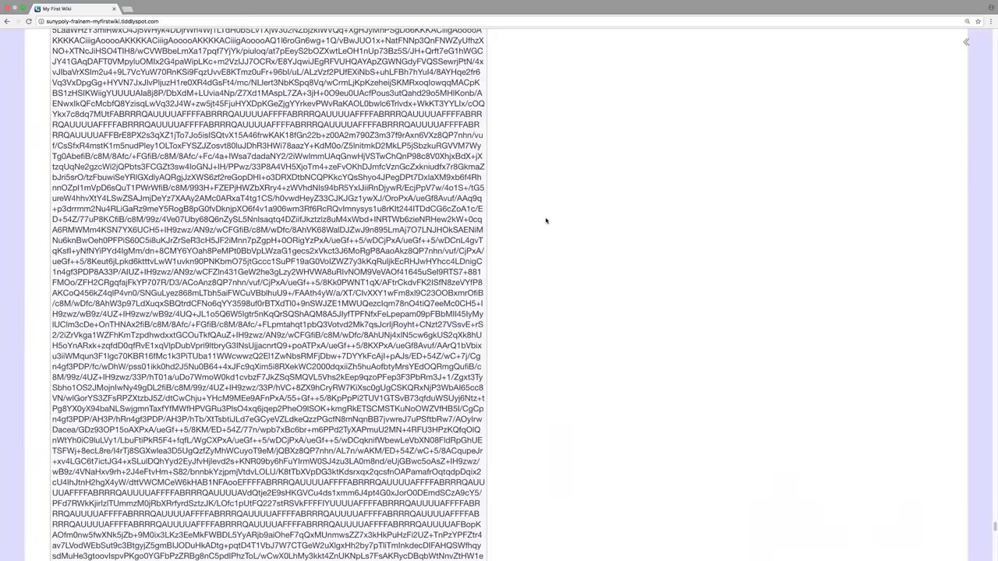
Step: Return to the start of the Northern Hemisphere - Spring draft and show the wiki's sidebar again
scroll(546, 220, "up", 10)
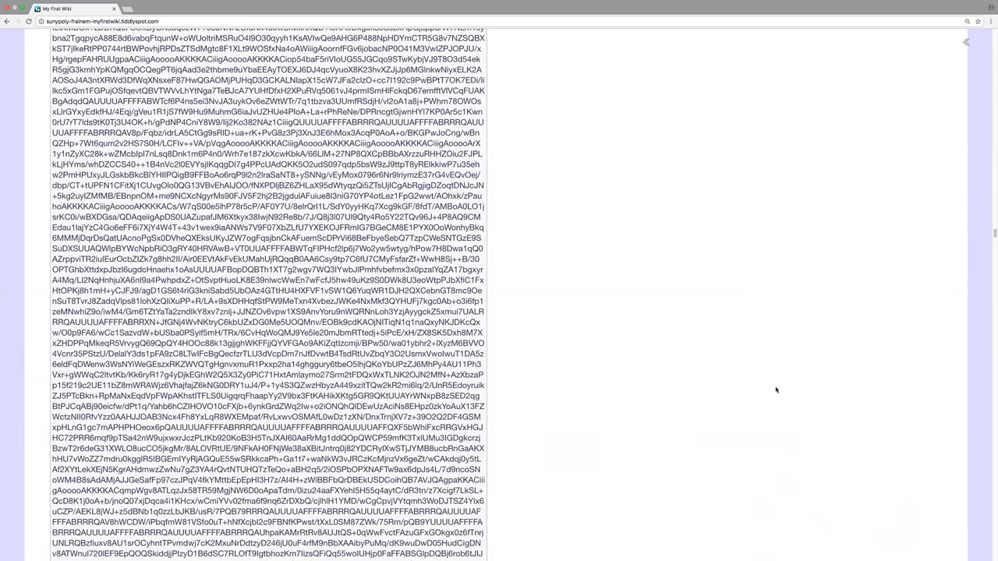
scroll(780, 390, "up", 3)
scroll(878, 227, "up", 3)
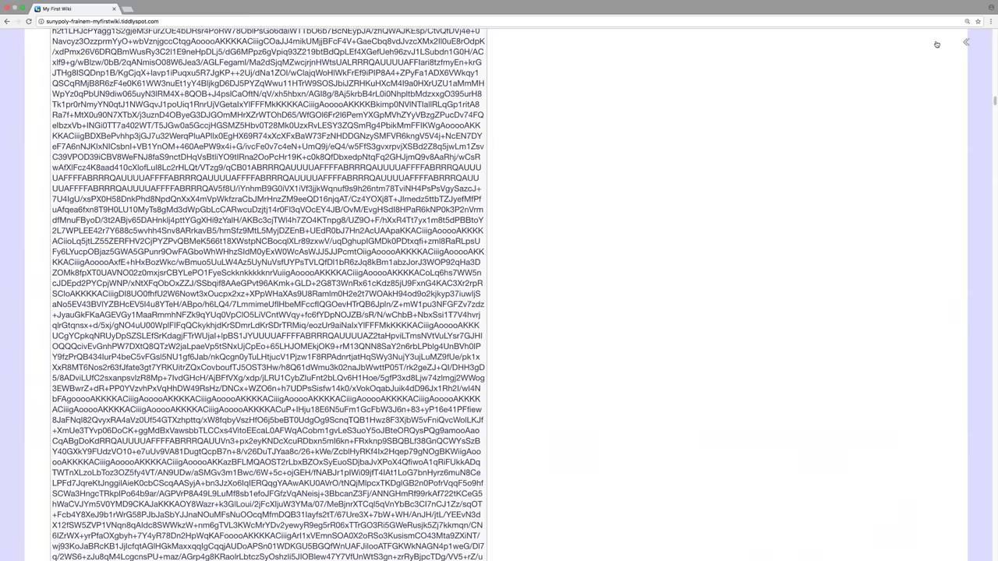
scroll(967, 45, "up", 5)
scroll(650, 63, "down", 5)
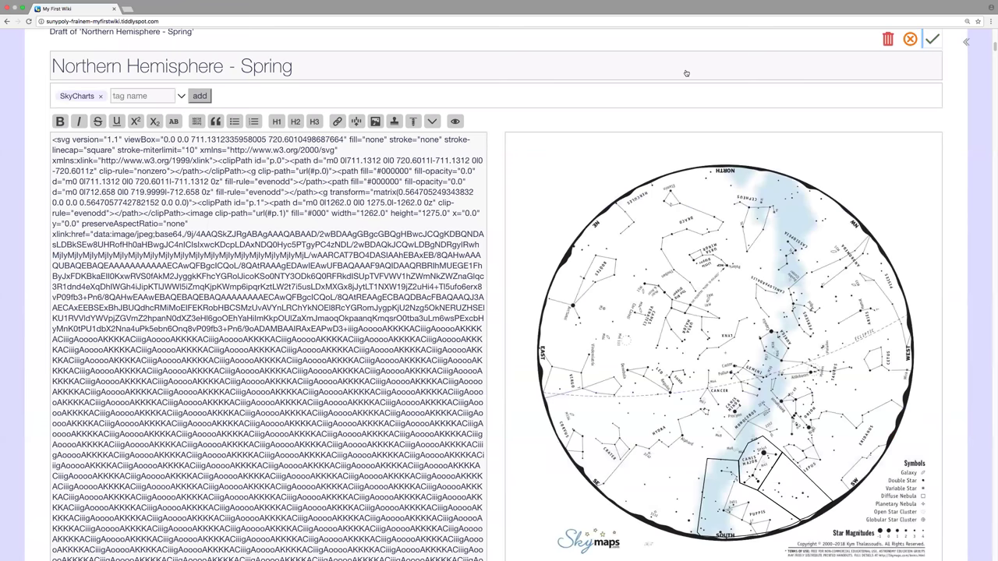
left_click(967, 42)
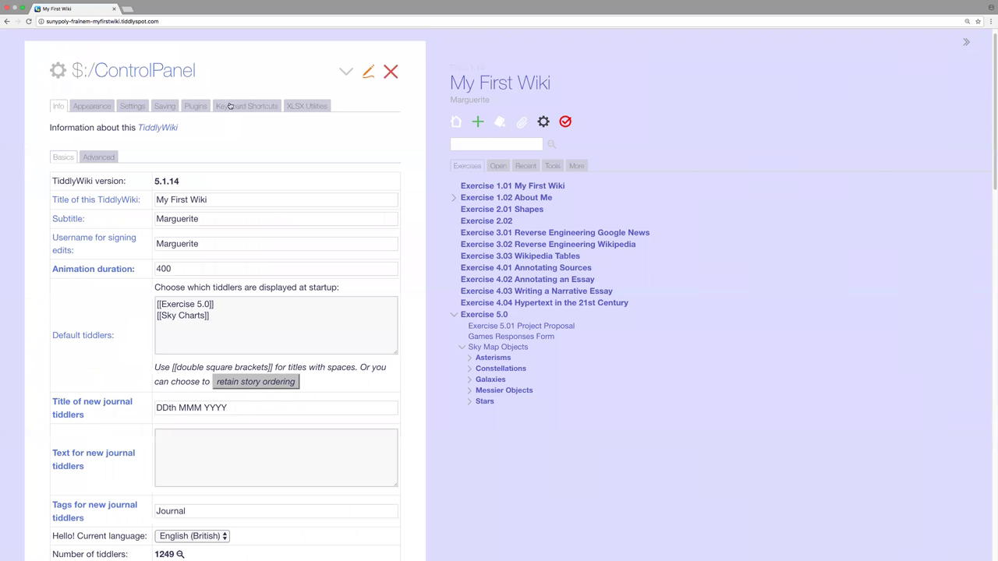
Step: Open the control panel's XLSX Utilities settings and view the field mappings in the Stars workbook's import specification
left_click(309, 107)
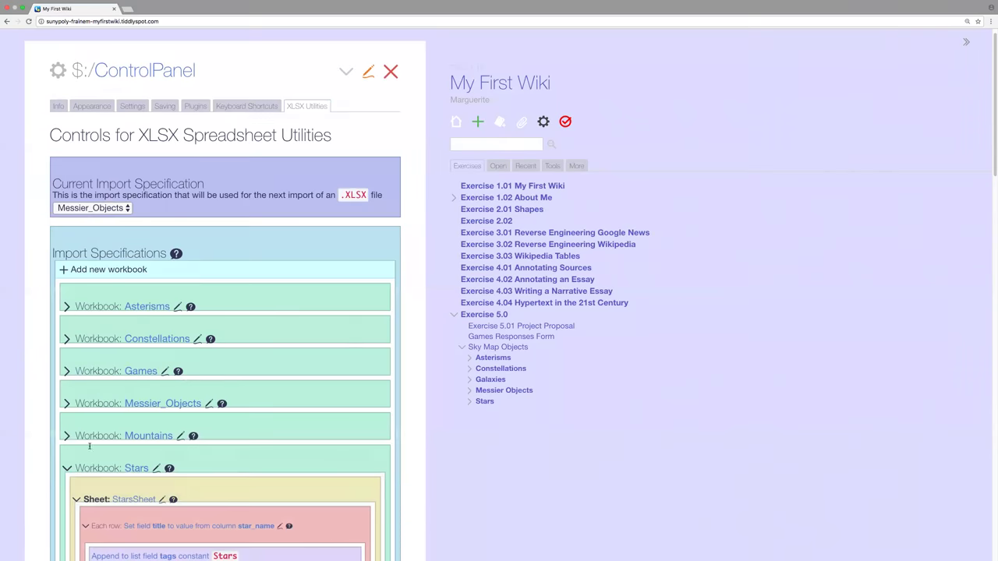
scroll(111, 411, "down", 6)
scroll(112, 407, "up", 3)
scroll(112, 408, "down", 1)
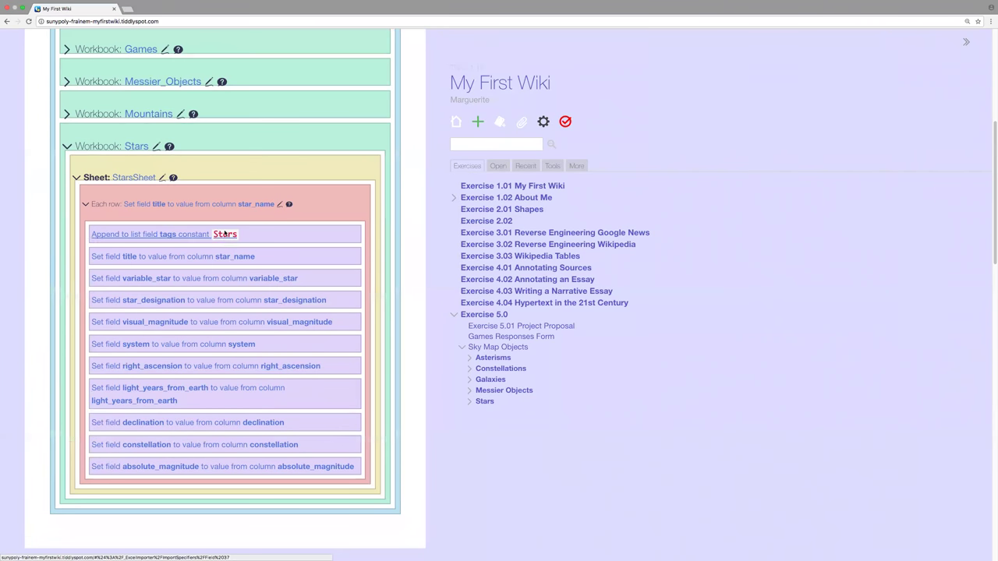
Step: Expand Stars in the Sky Map Objects contents and open the Adhara entry to view its tags
left_click(470, 401)
left_click(490, 413)
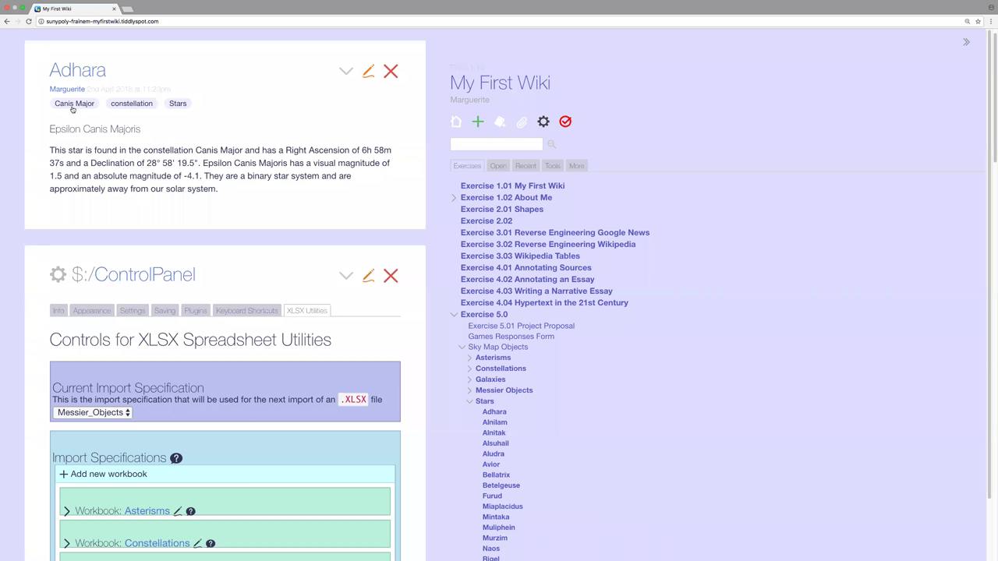
Step: Open the StarsSheet row specification for editing, examine its field settings, and finish editing
scroll(158, 146, "down", 10)
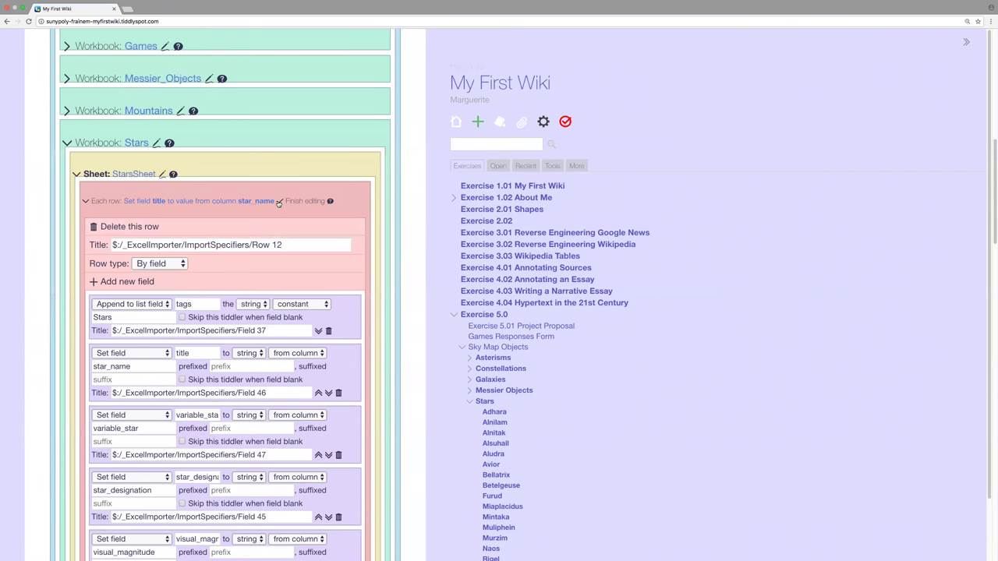
scroll(279, 203, "down", 2)
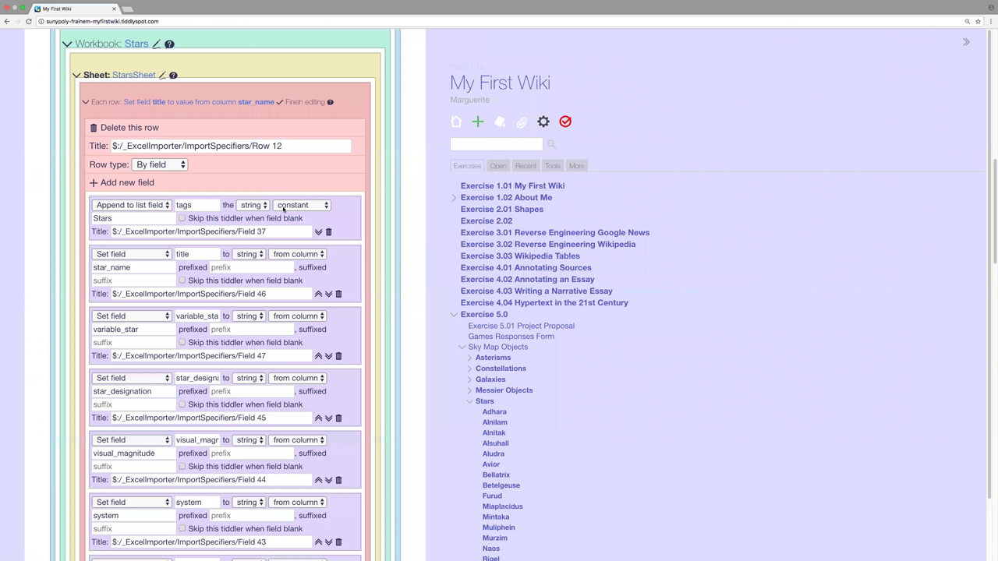
left_click(279, 102)
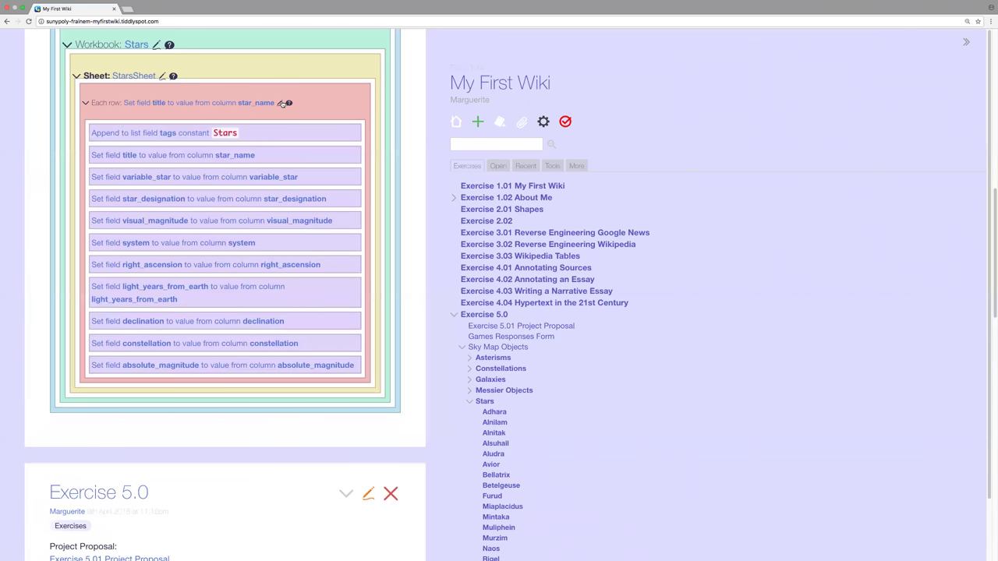
Step: Reopen the StarsSheet row specification for editing and add a new field with the action Append to list field
left_click(282, 103)
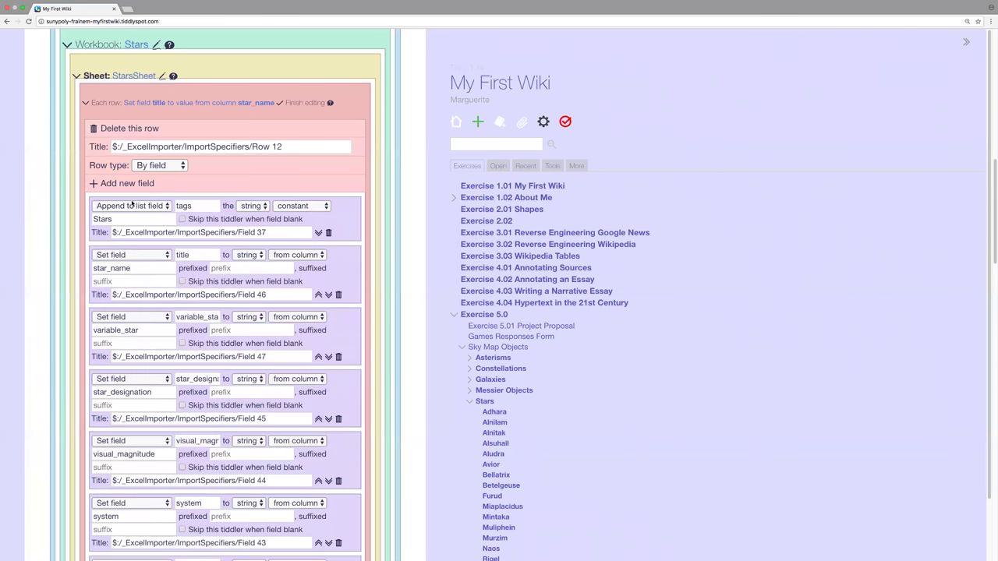
left_click(121, 184)
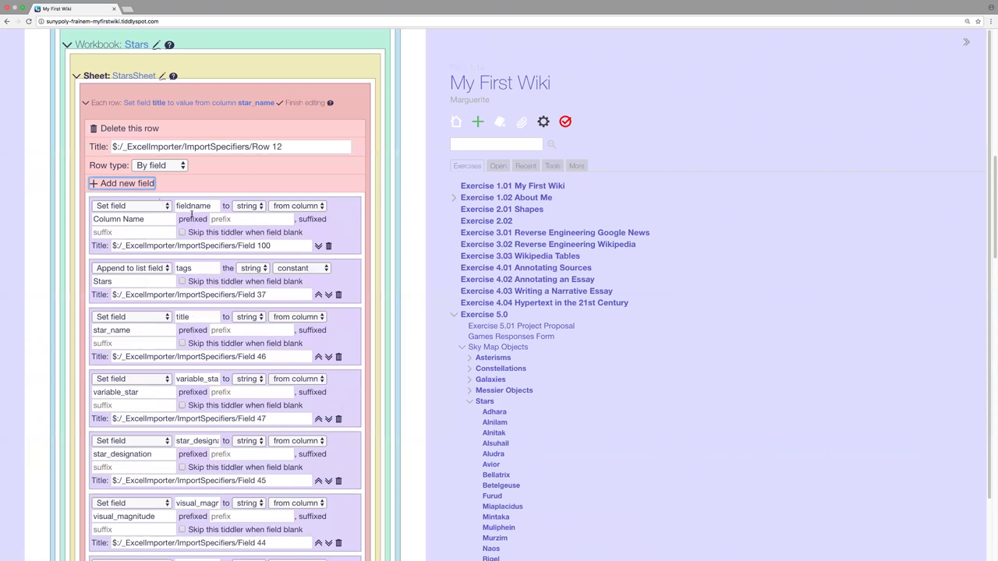
left_click(155, 206)
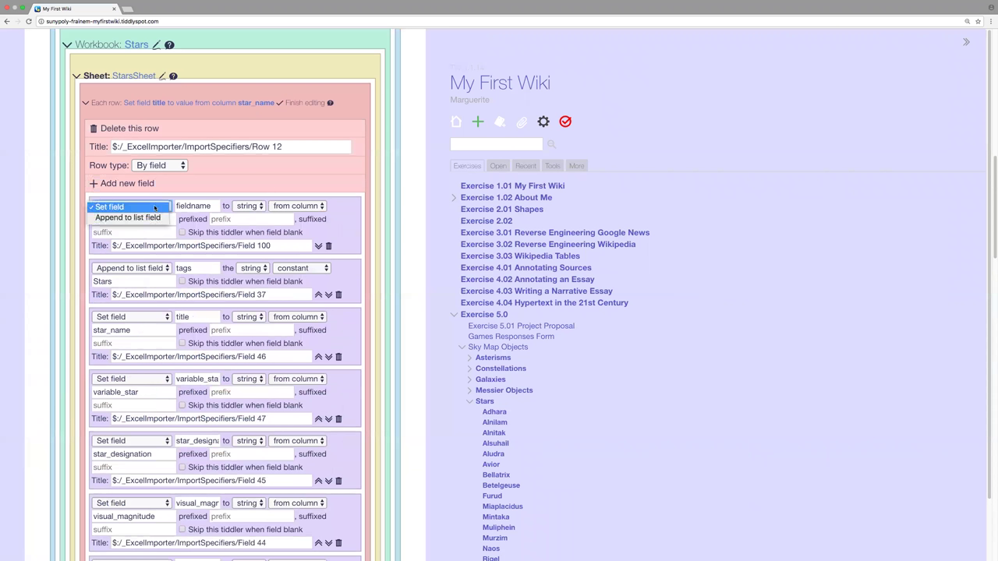
left_click(131, 218)
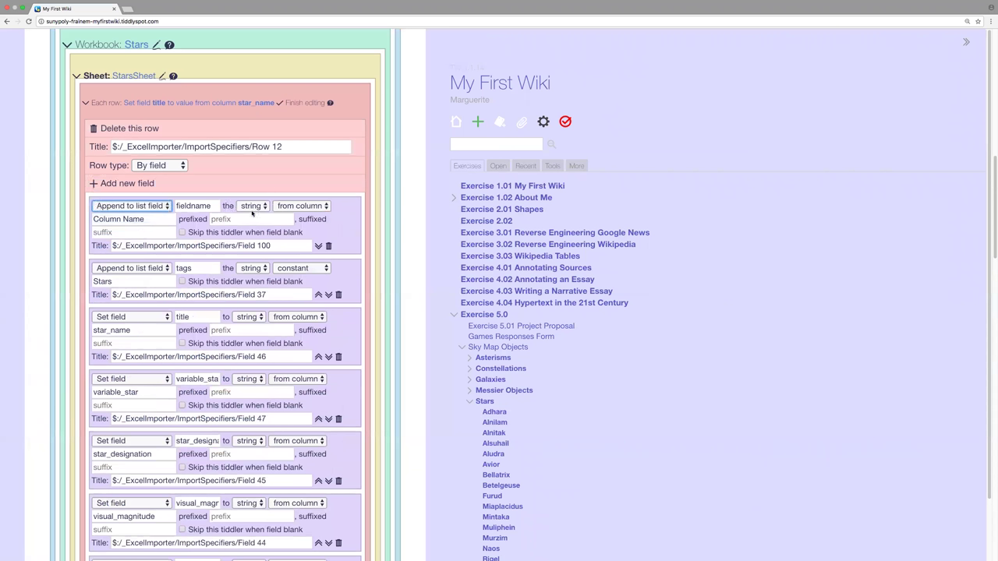
left_click(160, 206)
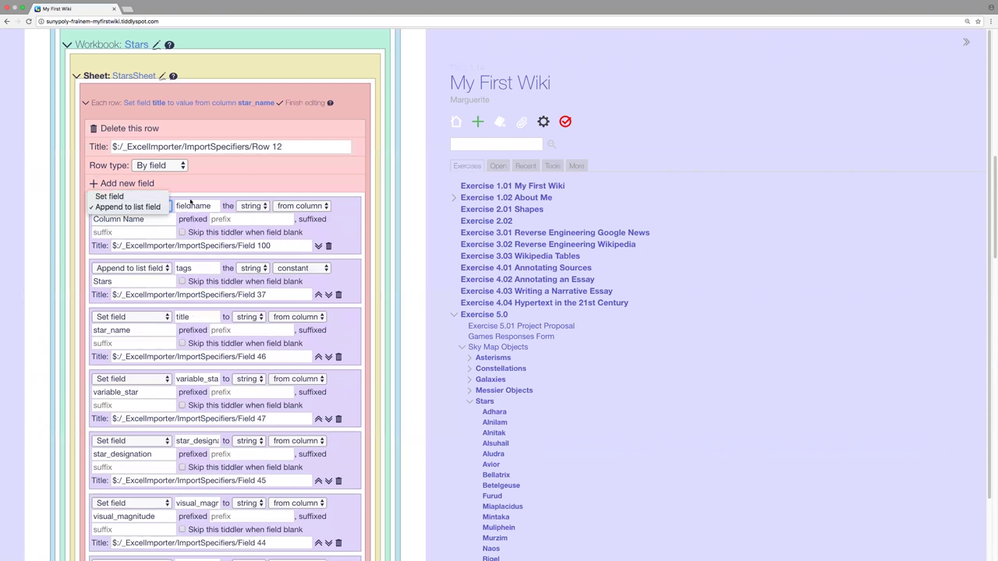
left_click(191, 203)
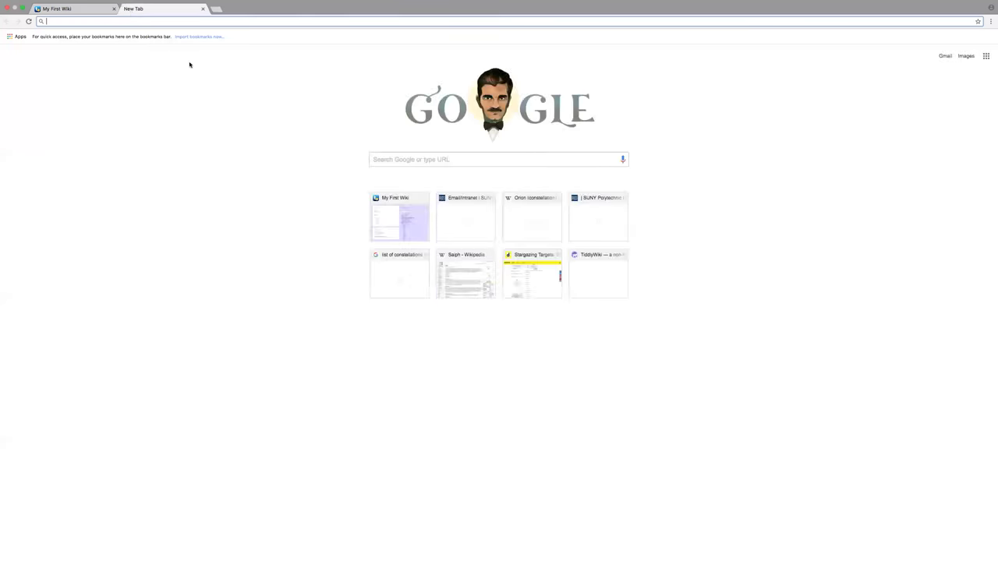
Step: Search Google in a new browser tab for "designwrite studios google group"
type("t")
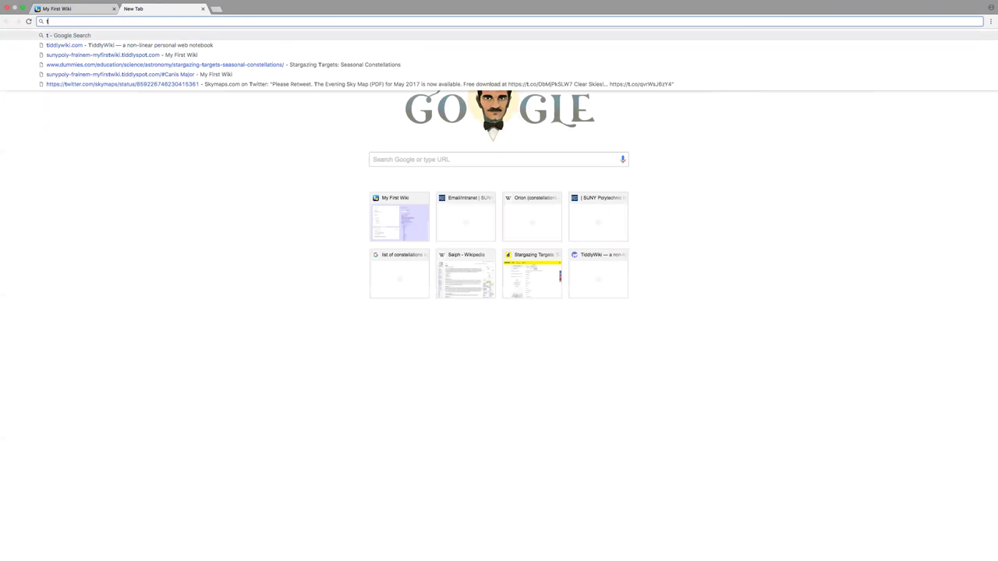
key("BackSpace")
type("de")
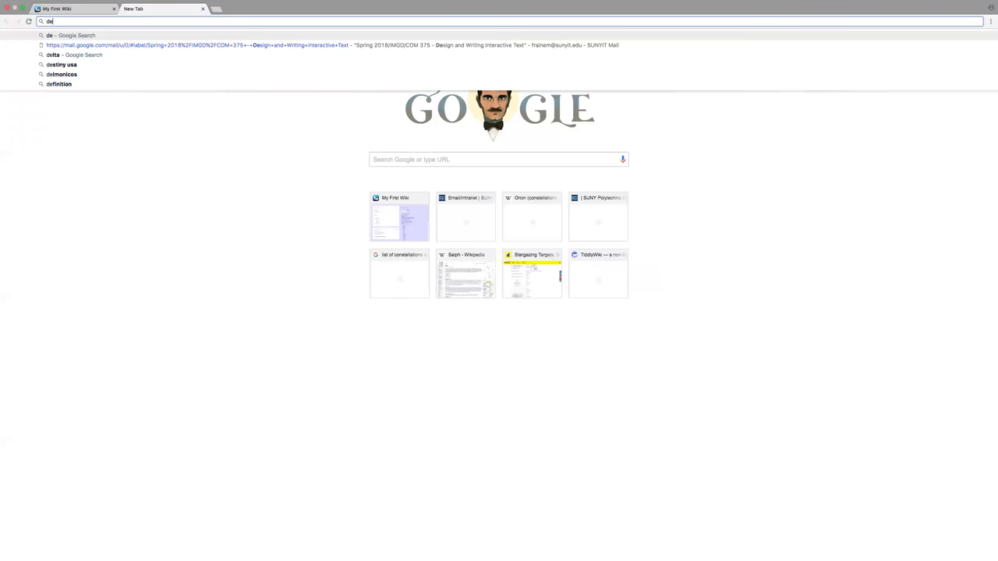
type("signwrites")
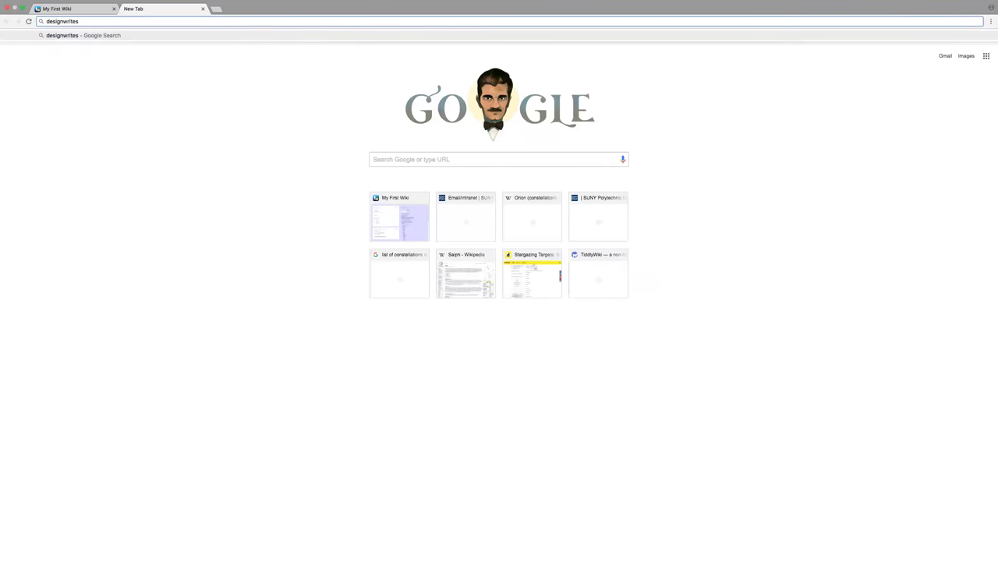
key("BackSpace")
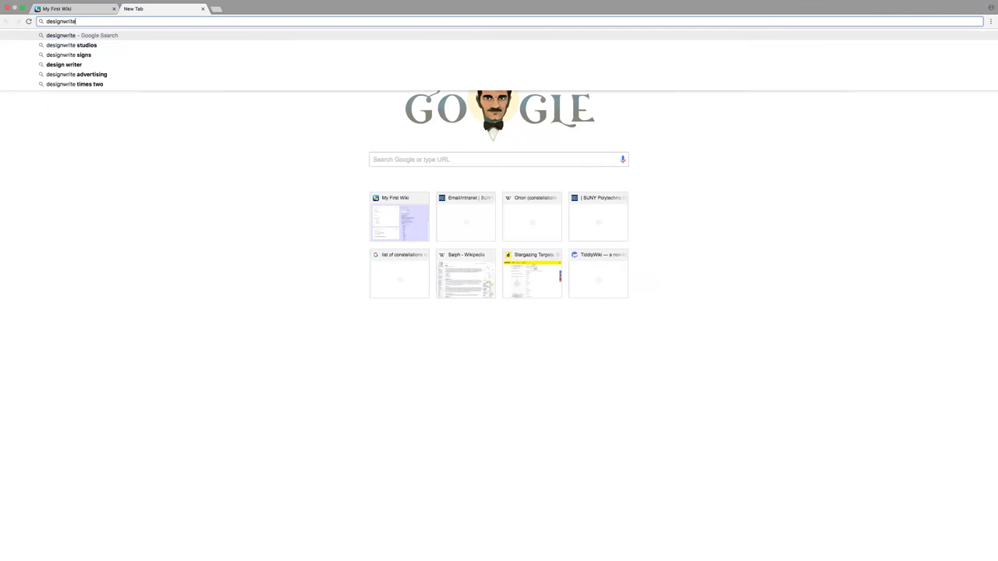
type("studios google group")
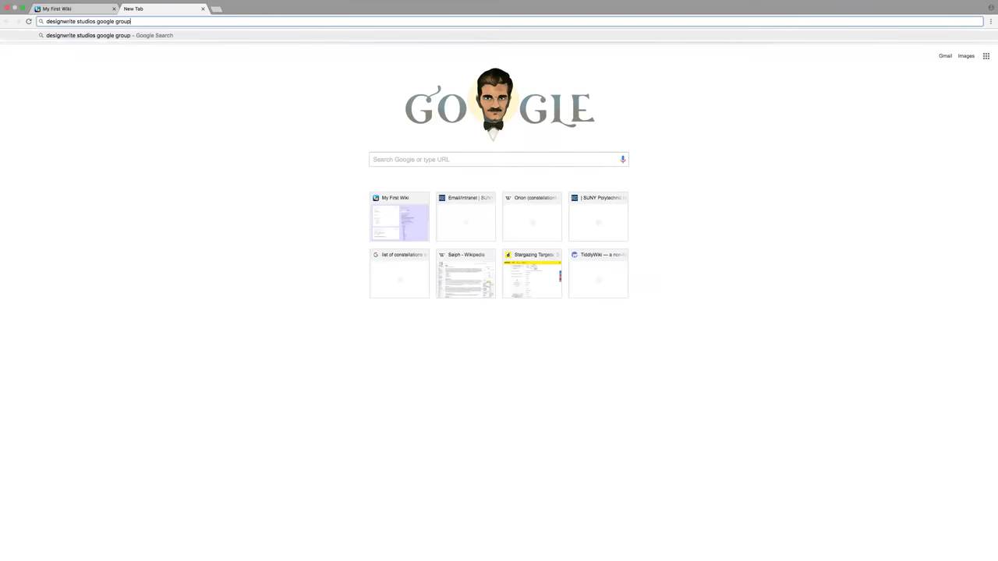
key("Return")
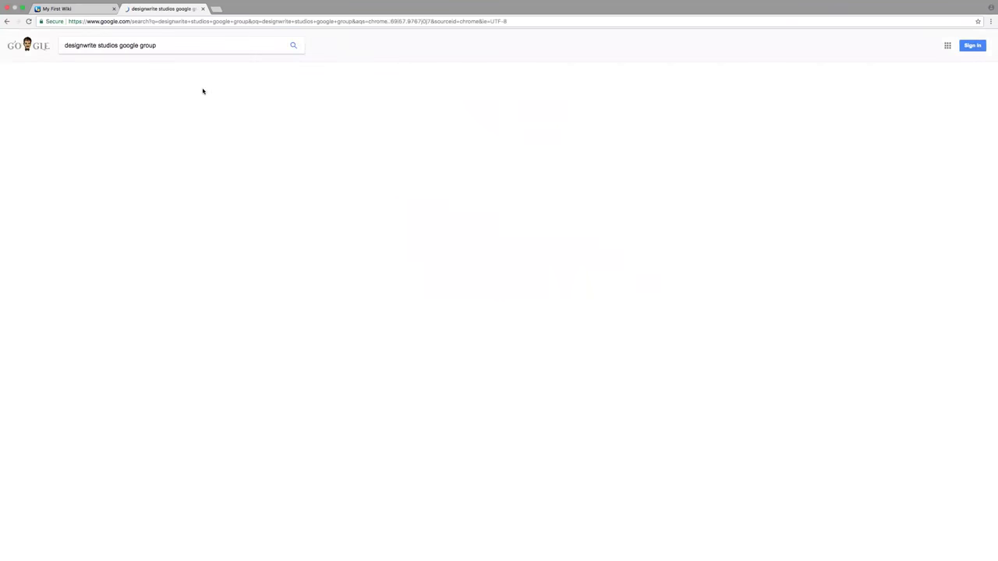
Step: Go to the DesignWriteStudio Google group from the search results and open the topic "Tagging objects from an excel document"
left_click(163, 114)
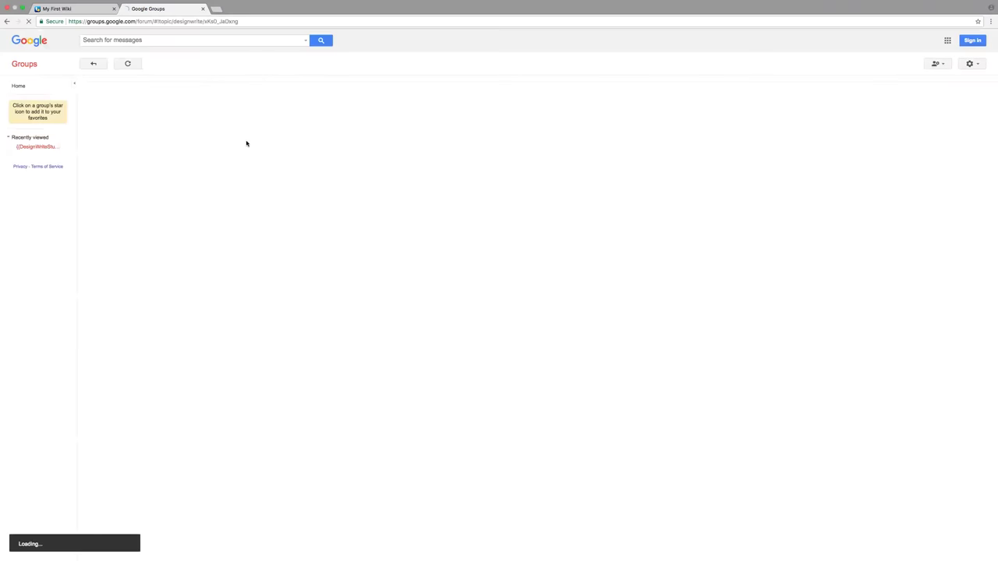
left_click(52, 147)
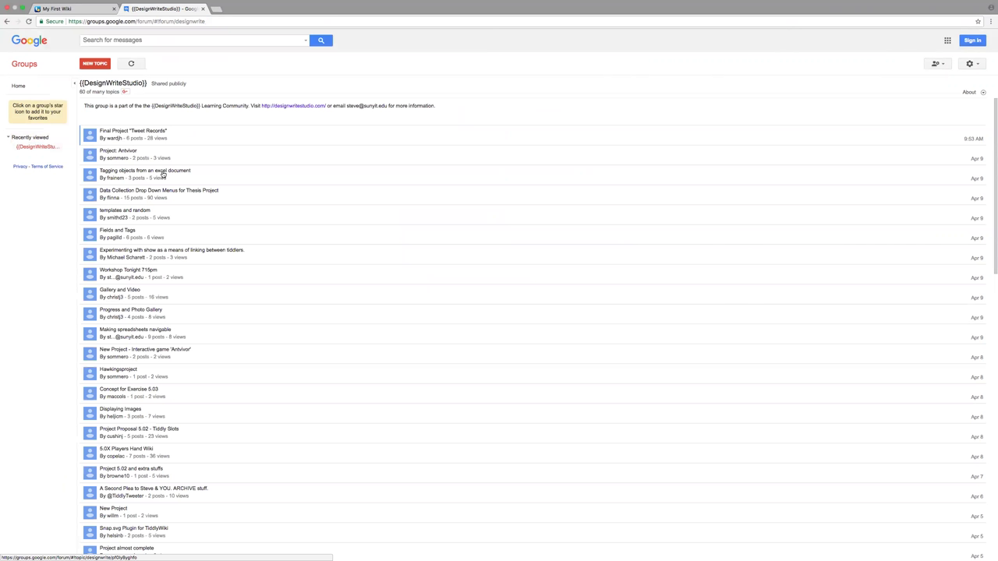
left_click(160, 174)
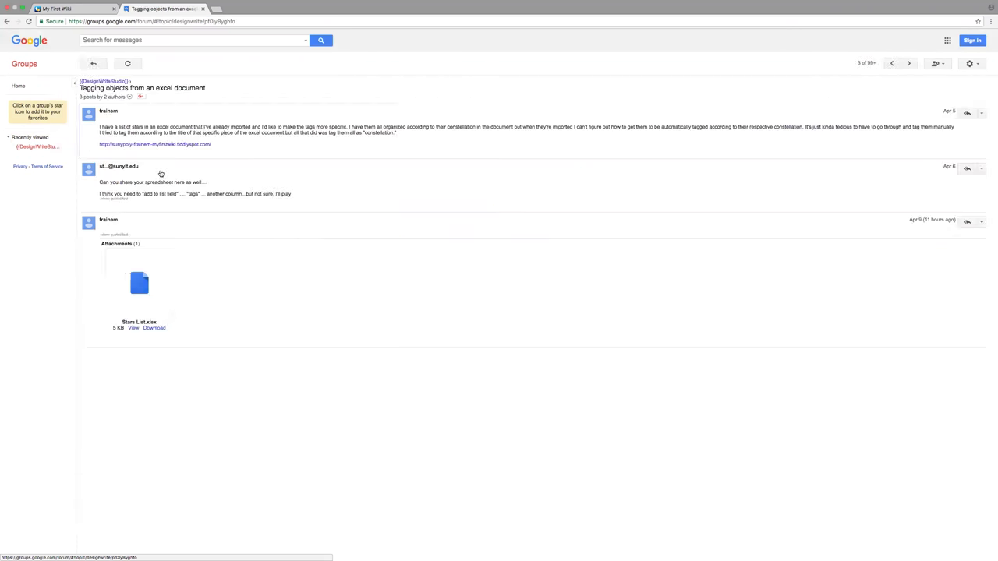
Step: Return to the group's topic list, open the Fields and Tags topic, and read through its posts and attachments
left_click(7, 22)
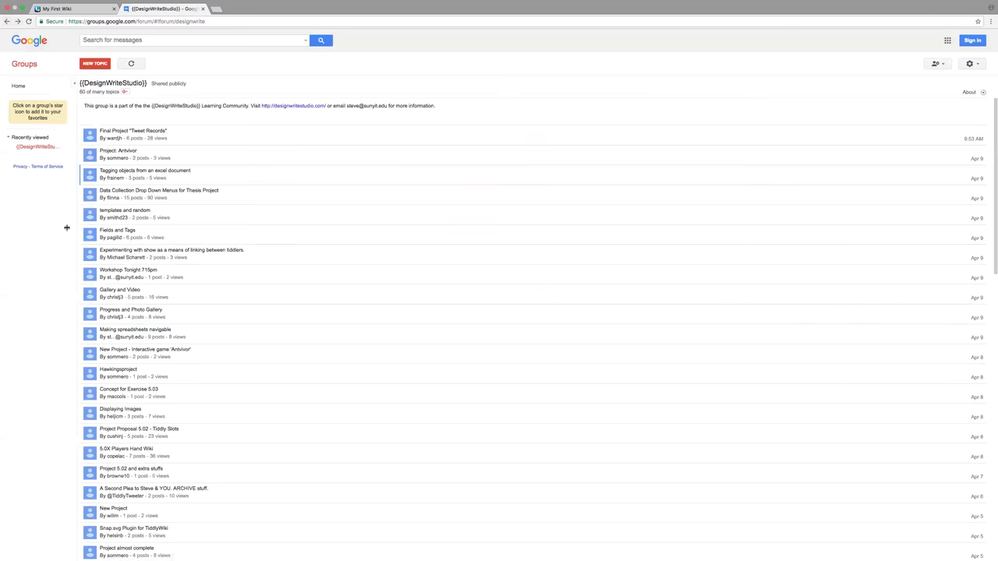
left_click(134, 241)
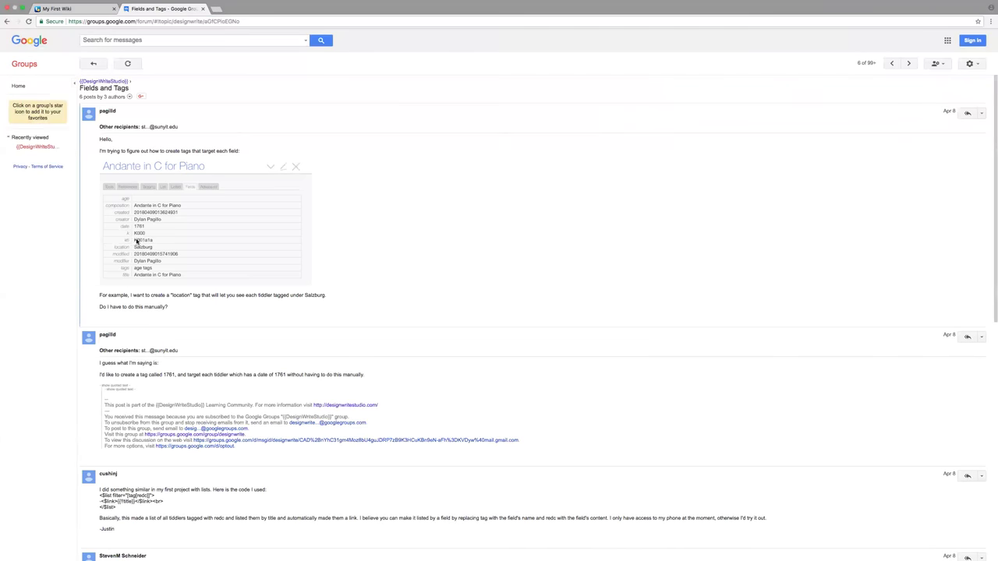
scroll(138, 240, "down", 4)
scroll(138, 239, "down", 2)
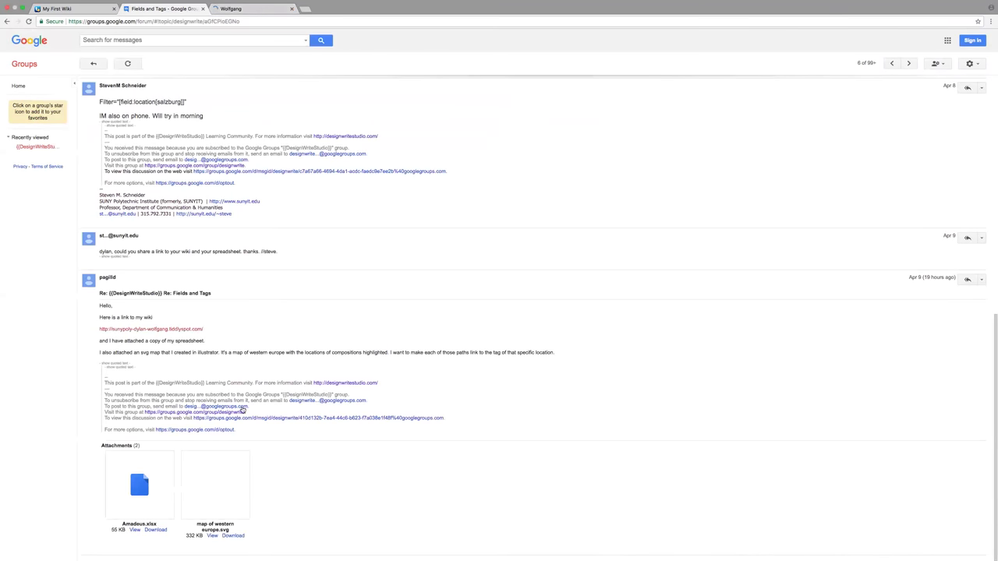
left_click(265, 352)
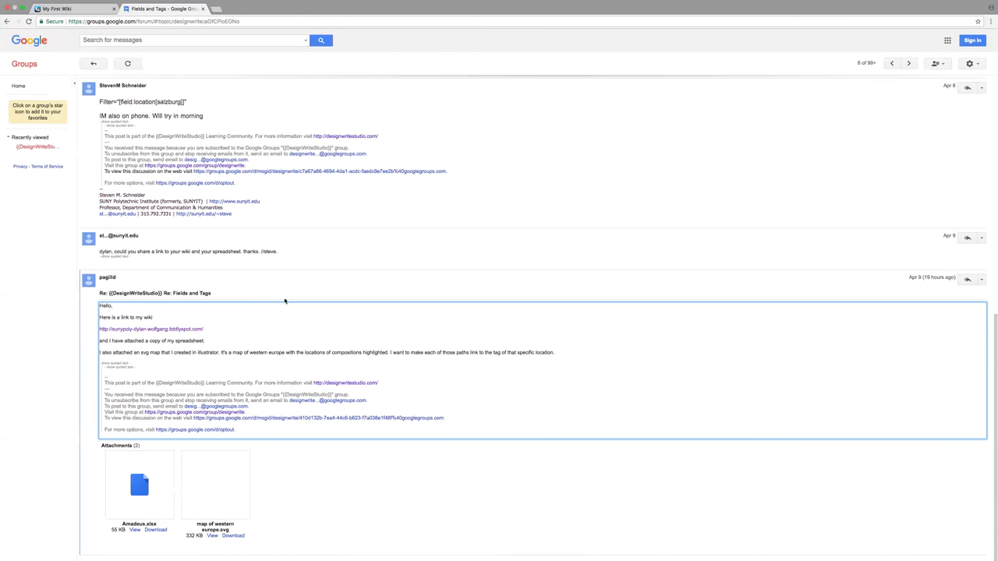
left_click(17, 288)
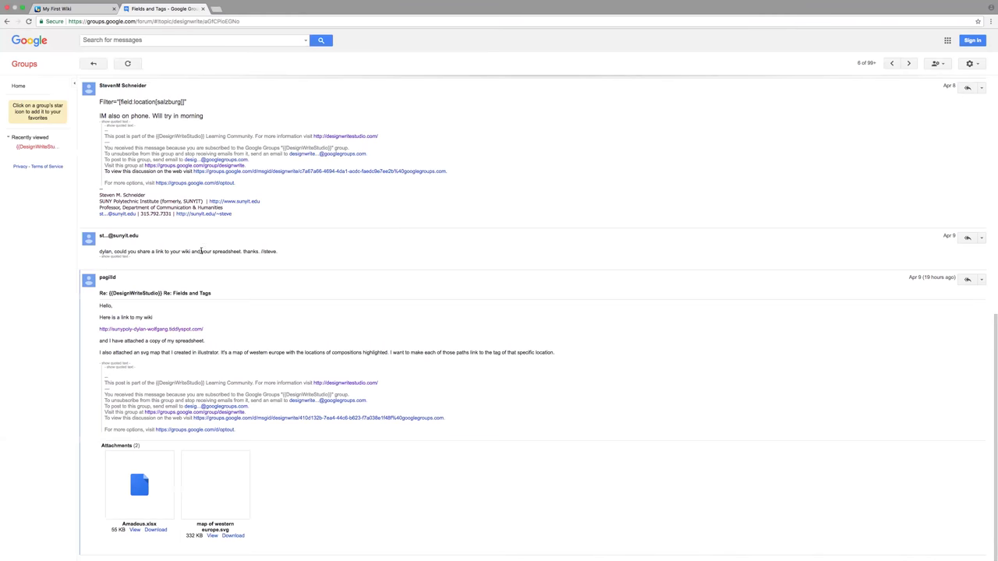
scroll(202, 252, "up", 3)
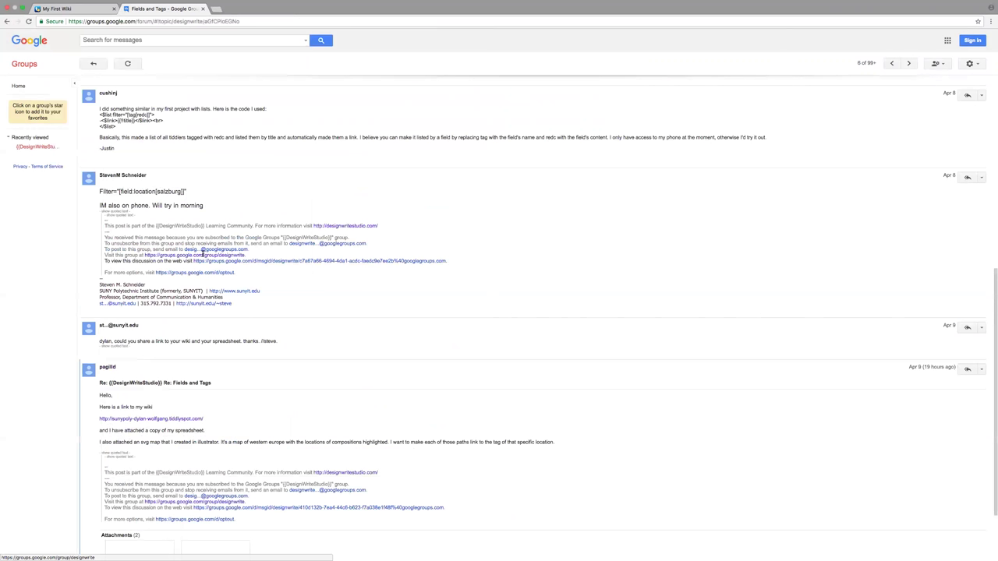
Step: Open the group's "Making spreadsheets navigable" topic and follow its link to the quick-xlsx-import-demo wiki
left_click(6, 21)
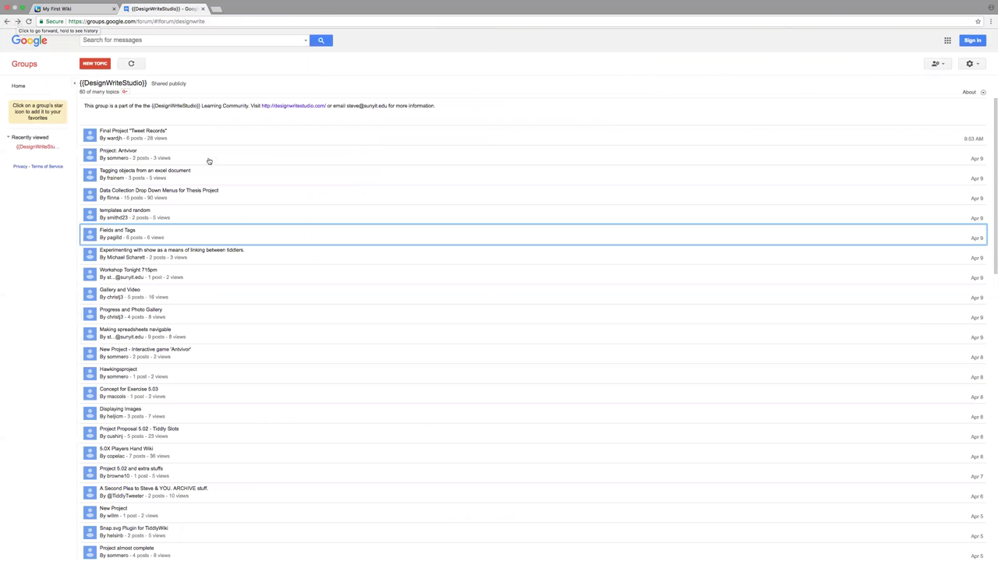
left_click(173, 335)
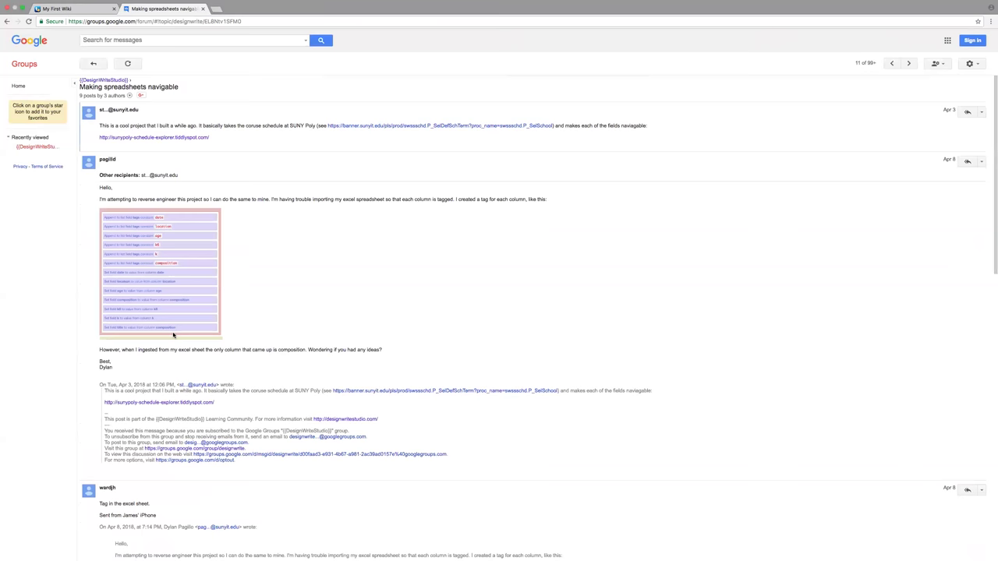
scroll(173, 335, "down", 15)
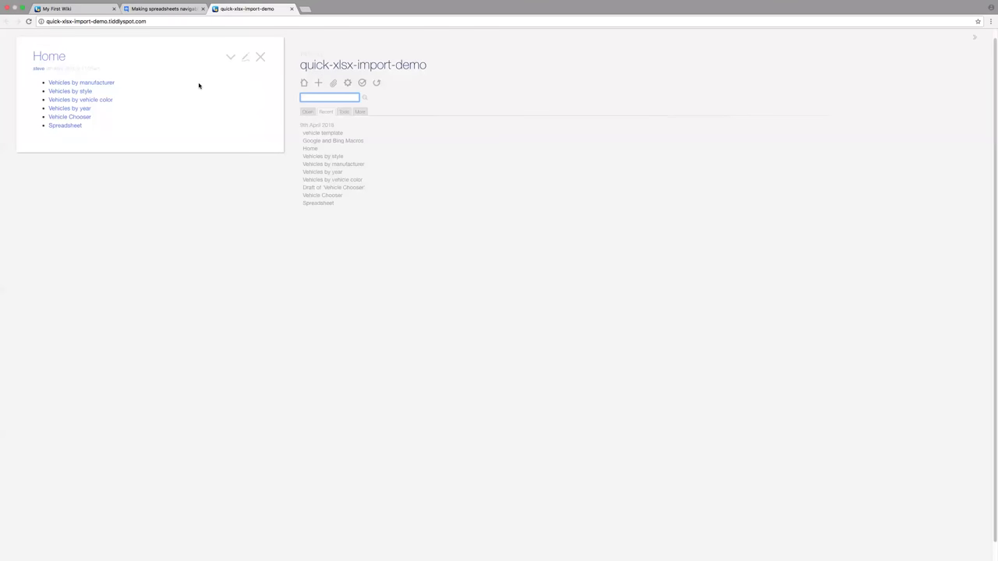
Step: Open the demo wiki's Vehicles by style entry and enlarge the page to 125%
left_click(78, 92)
key("super+equal")
key("super+equal")
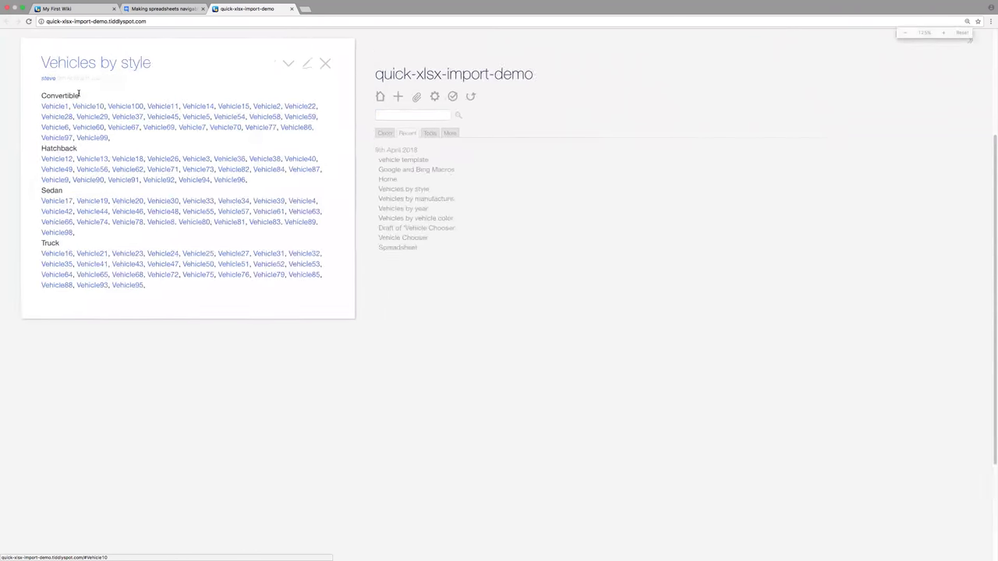
Step: Open the Vehicle1 entry listed under Convertible, look over its vehicle details, and close it again
left_click(63, 107)
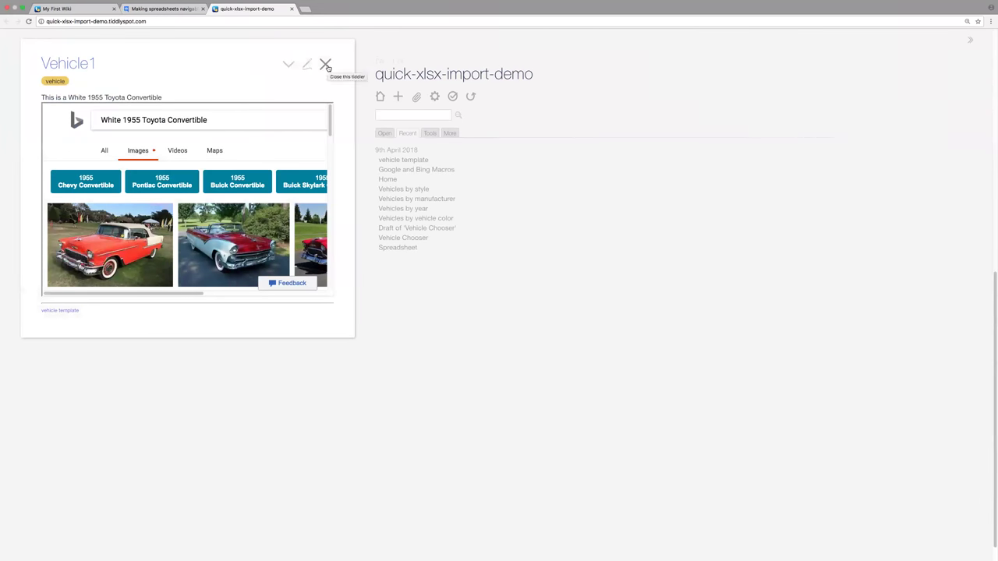
left_click(325, 65)
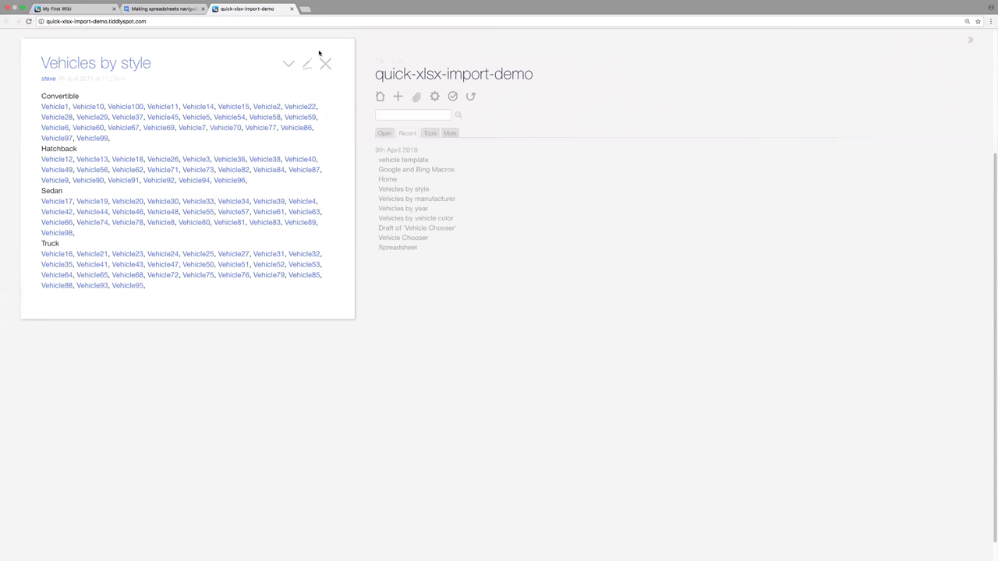
left_click(385, 134)
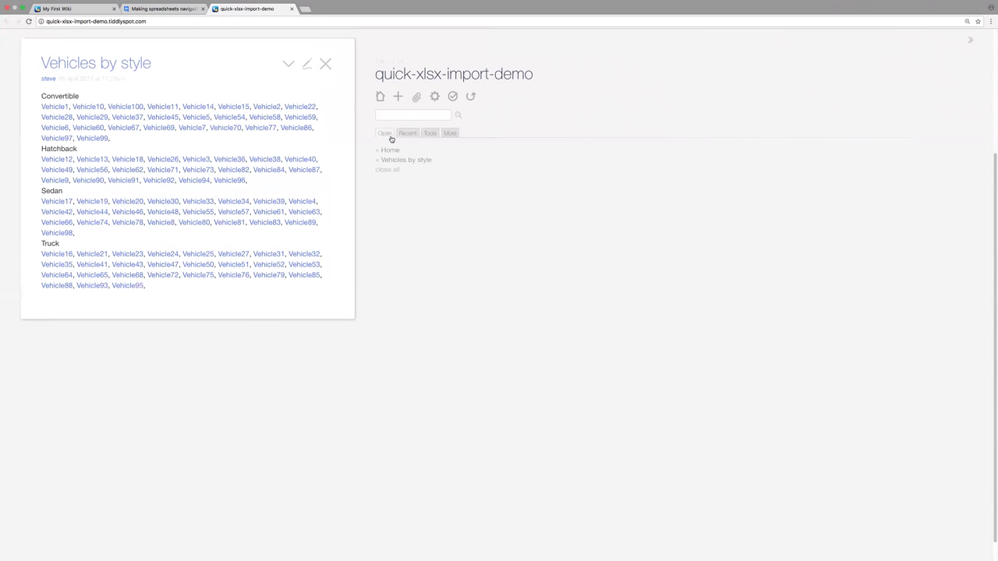
left_click(397, 136)
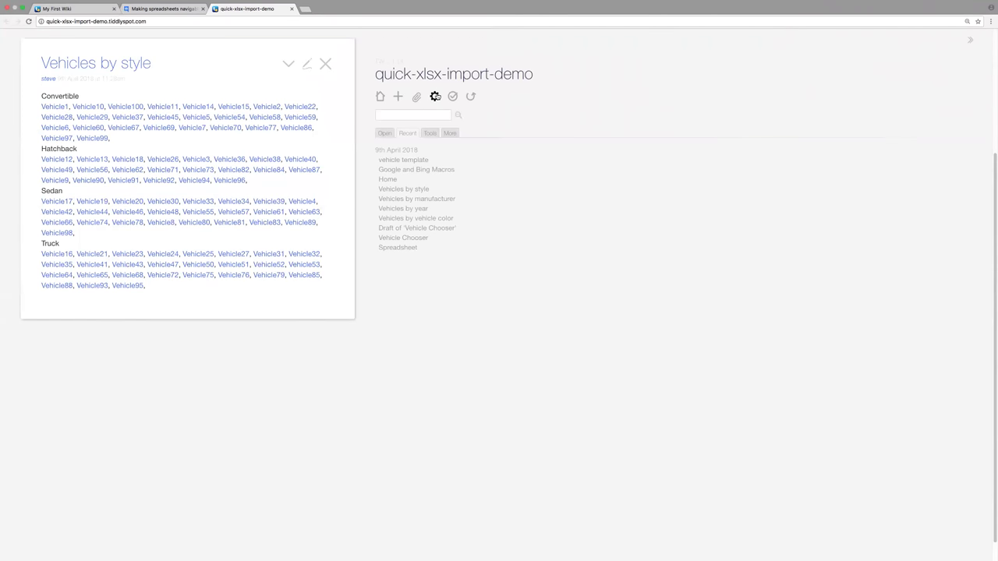
Step: Open the demo wiki's control panel and examine the Random Vehicles import specification in the XLSX Utilities
left_click(435, 96)
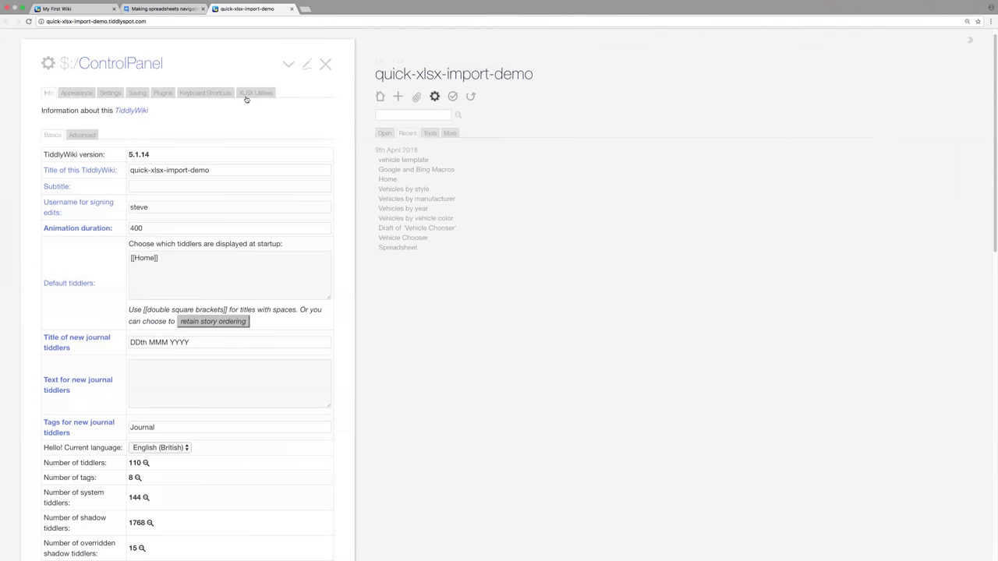
left_click(247, 98)
scroll(165, 228, "down", 5)
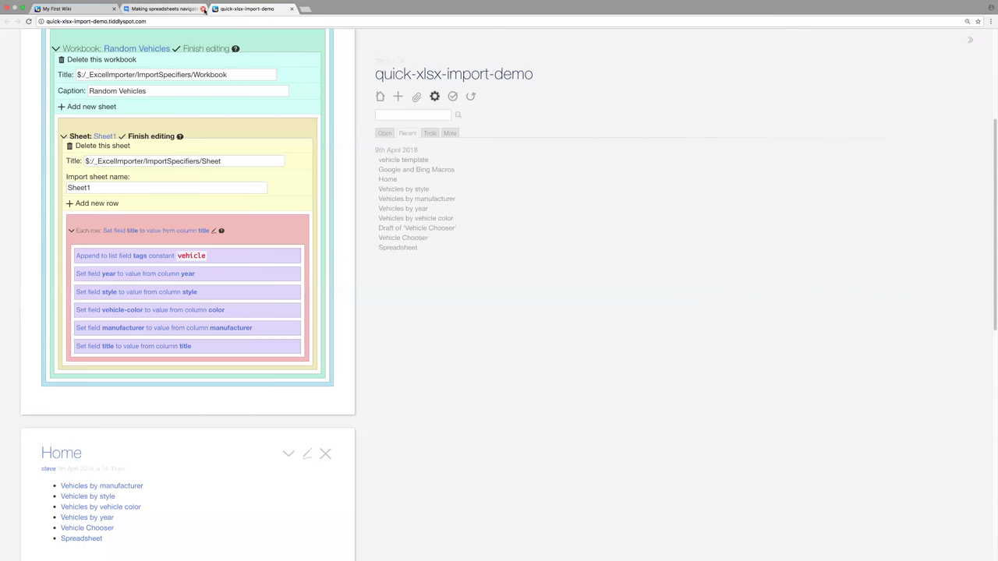
Step: Close the "Making spreadsheets navigable" topic page and open the demo wiki's Vehicles by style tiddler for editing to read its list filters
left_click(198, 9)
left_click(203, 8)
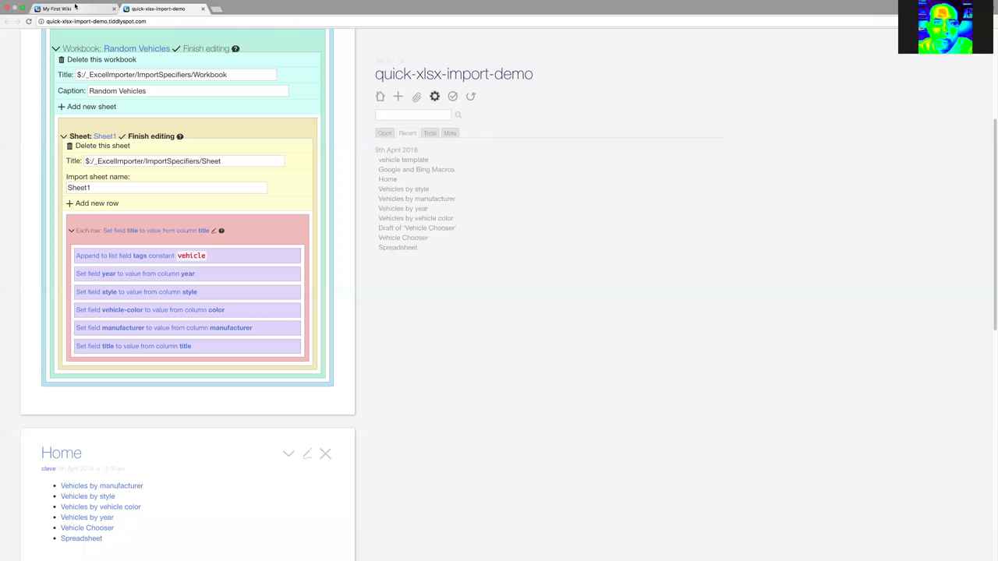
scroll(156, 335, "down", 1)
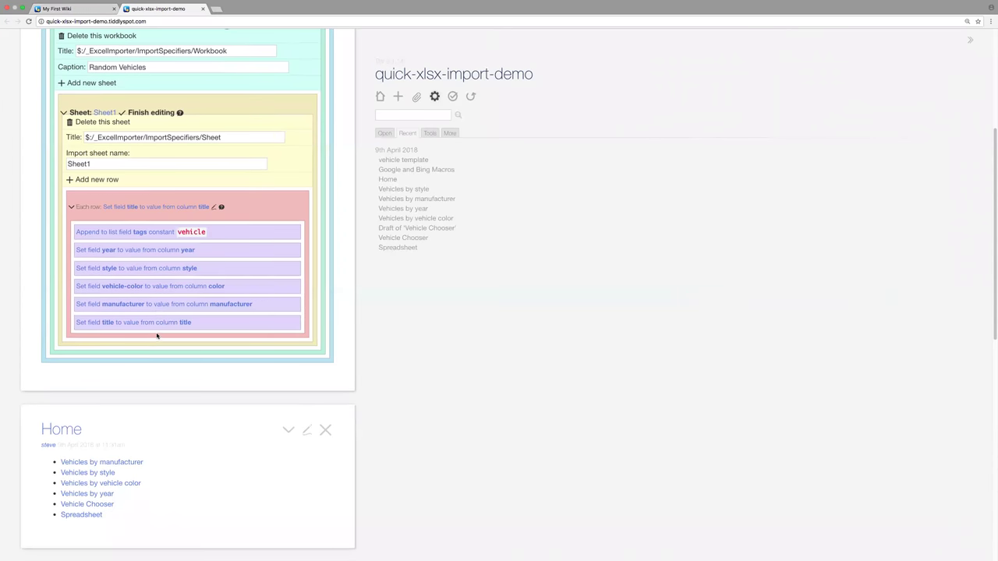
left_click(88, 468)
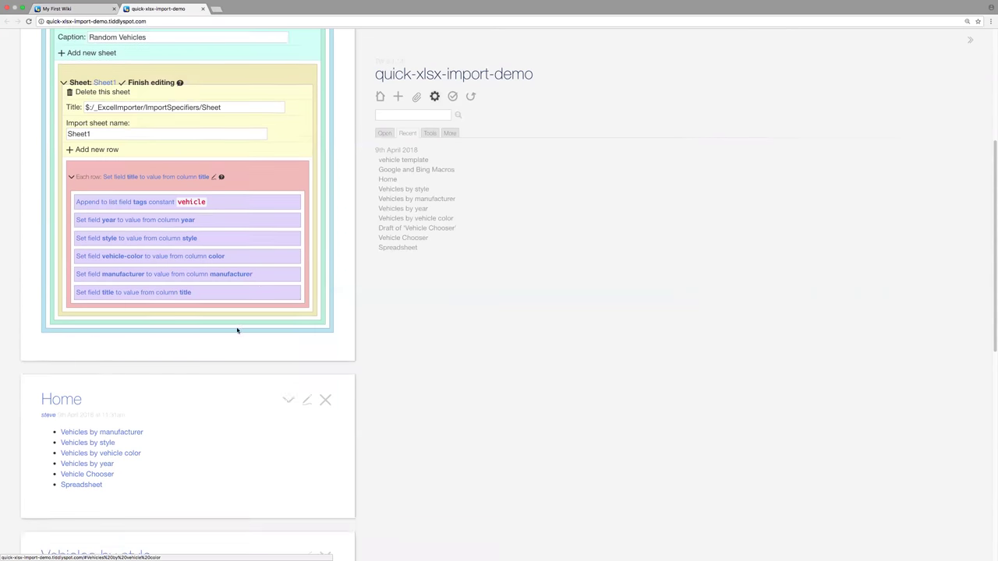
left_click(308, 63)
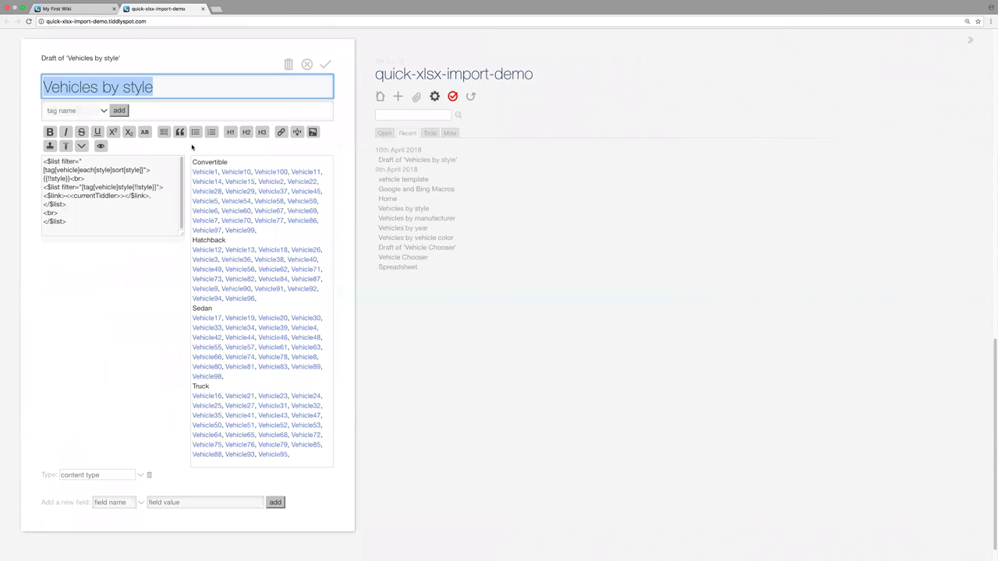
left_click(26, 7)
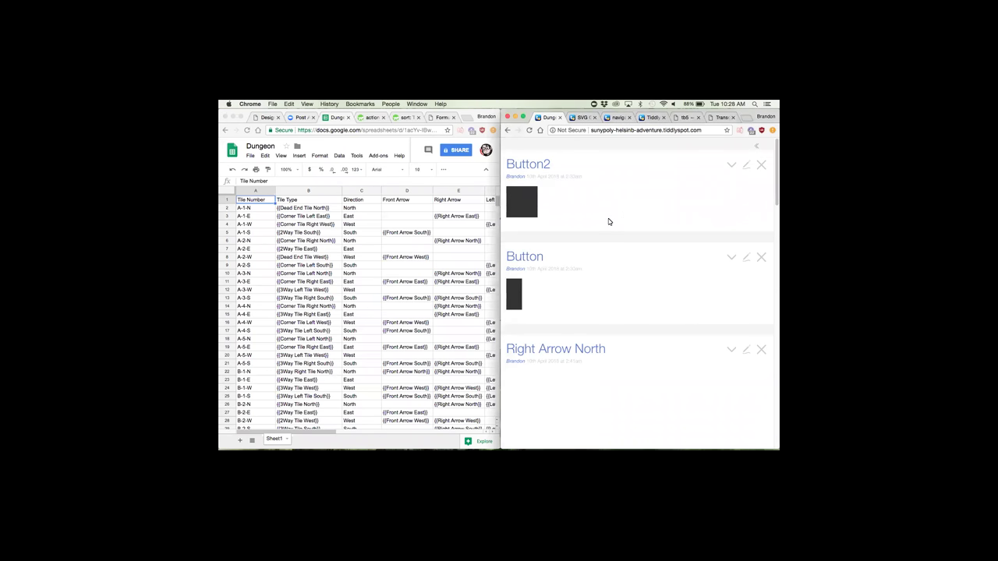
Step: Go through the dungeon adventure wiki from Button2 to the Tile tiddler and look at its dungeon view
scroll(592, 219, "down", 2)
scroll(593, 218, "up", 2)
scroll(574, 252, "down", 1)
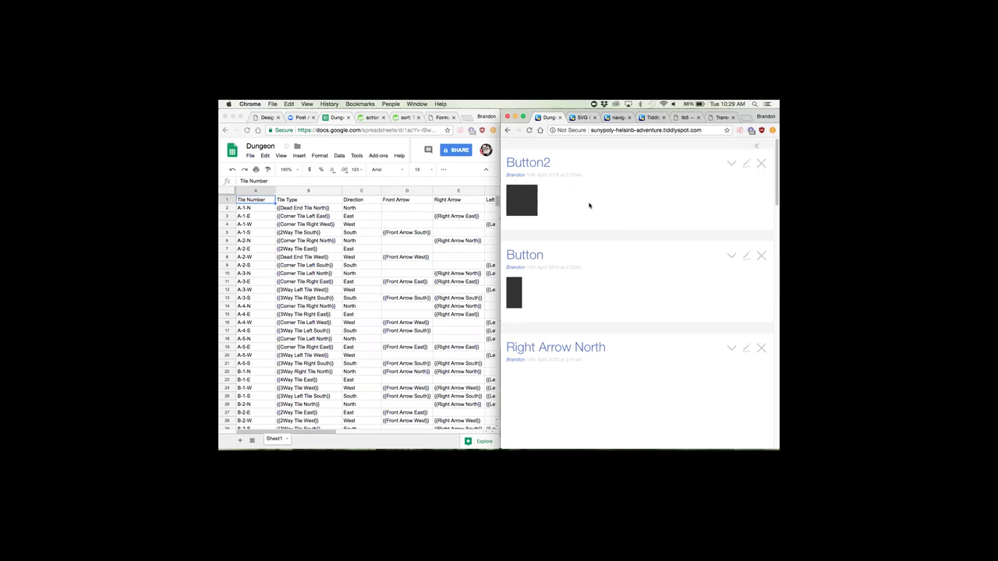
scroll(602, 217, "up", 1)
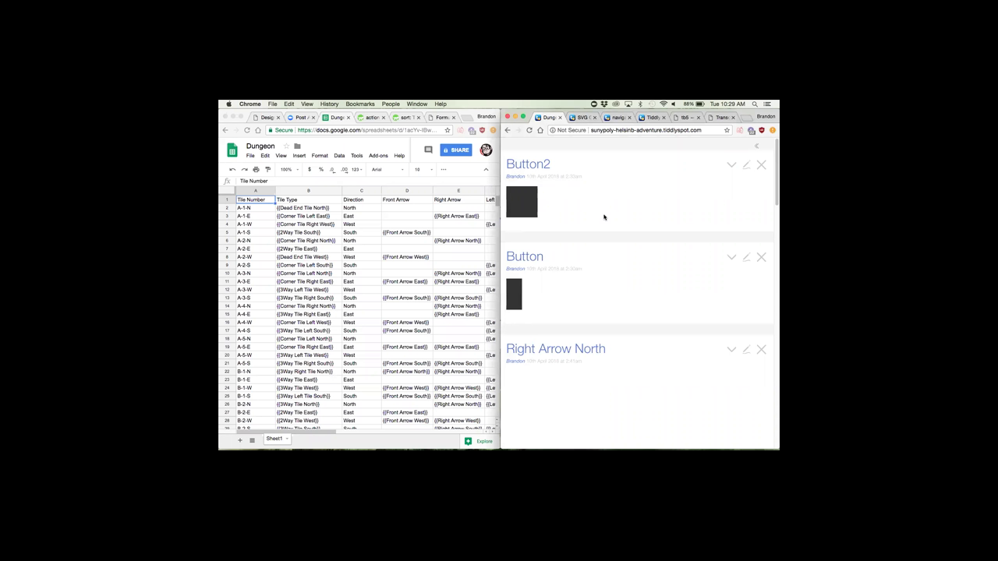
scroll(588, 195, "down", 15)
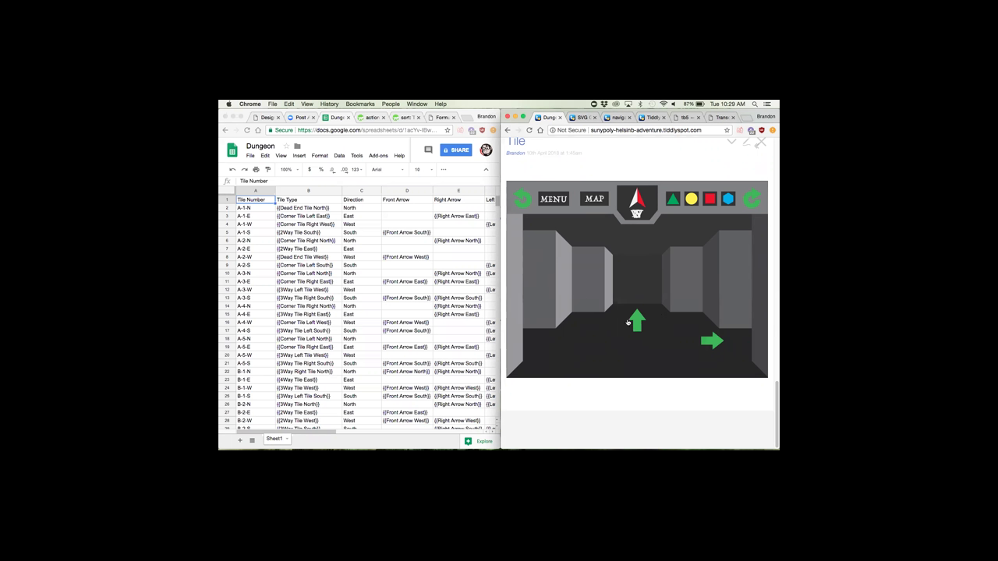
scroll(615, 246, "up", 2)
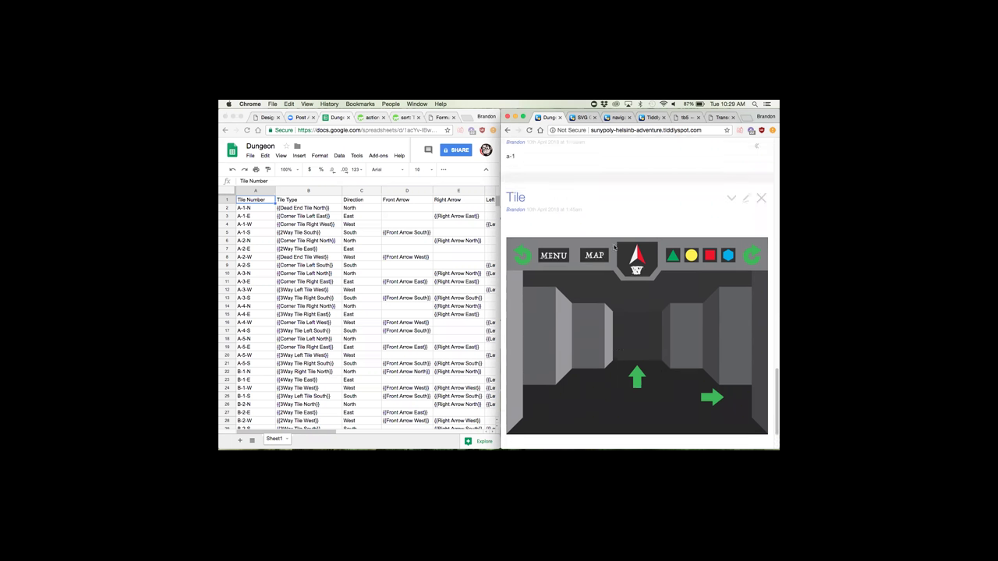
Step: Switch to the sunypoly-steve-navigating wiki and finish editing its HelloThere tiddler
left_click(622, 119)
scroll(743, 338, "up", 4)
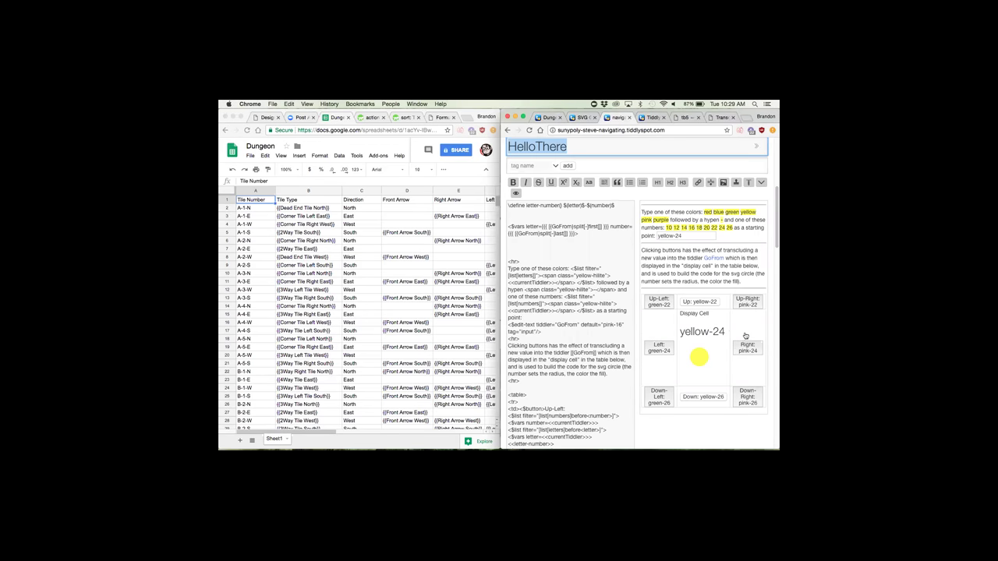
key("ctrl+Return")
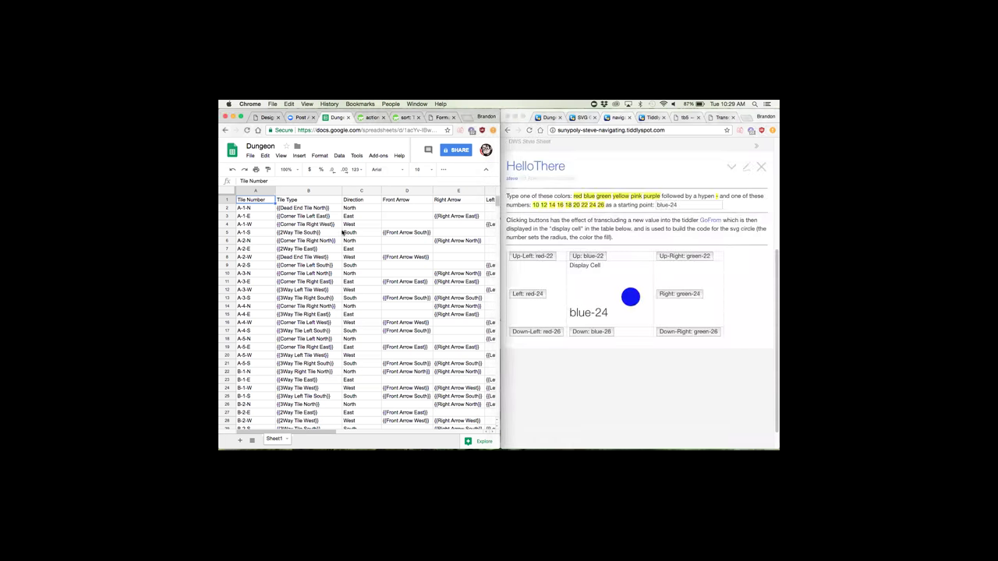
Step: Move the HelloThere display cell right to green-24 and open the GoFrom tiddler it writes to
scroll(337, 244, "down", 3)
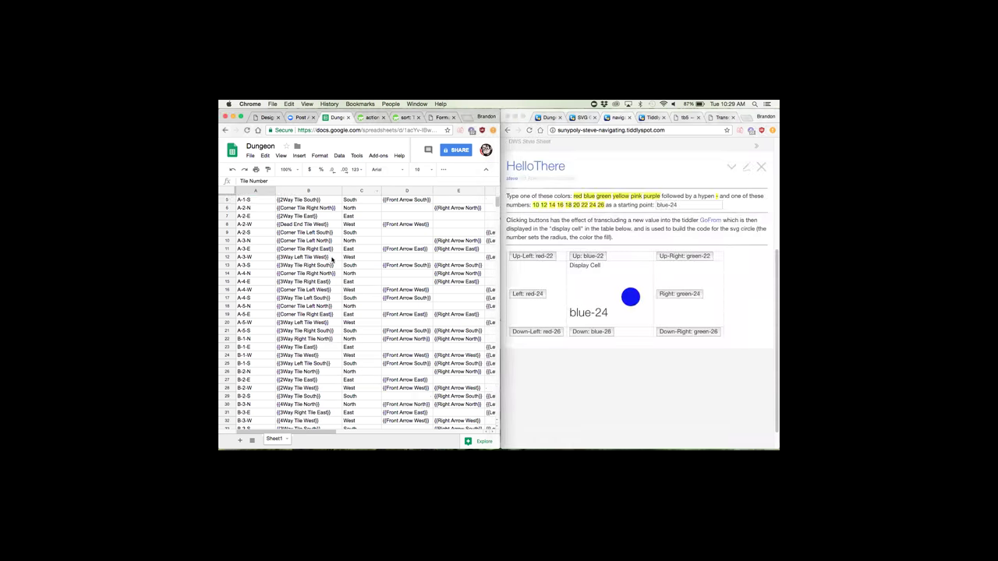
left_click(684, 294)
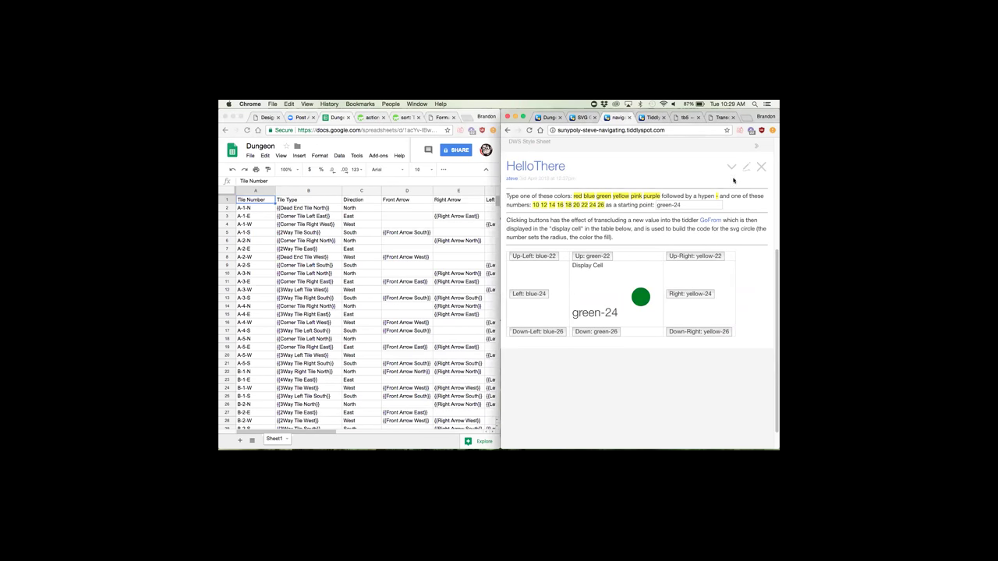
left_click(704, 222)
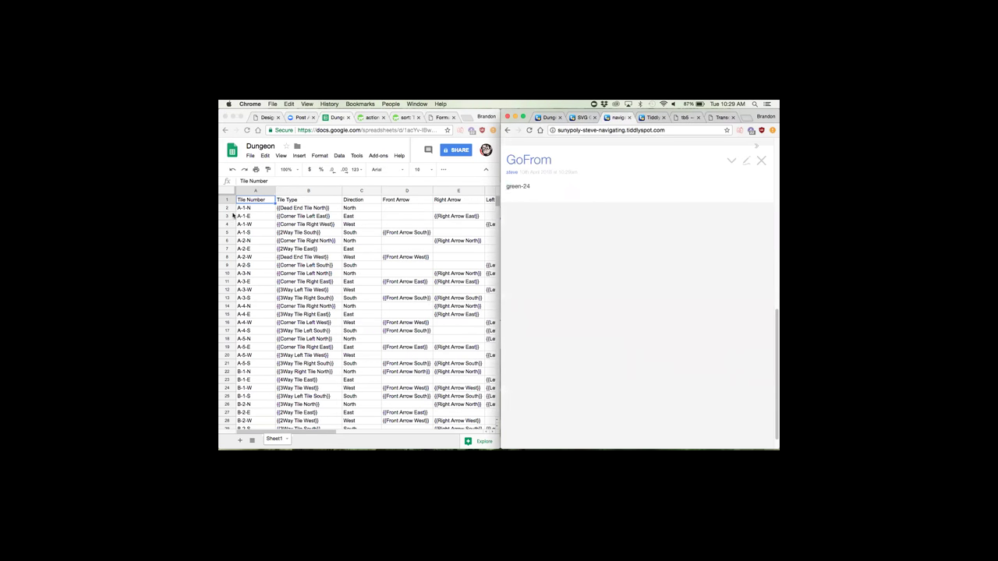
Step: Select tile number A-1-N and its tile type in the Dungeon spreadsheet, with the adventure wiki's Tile tiddler shown alongside
left_click(246, 208)
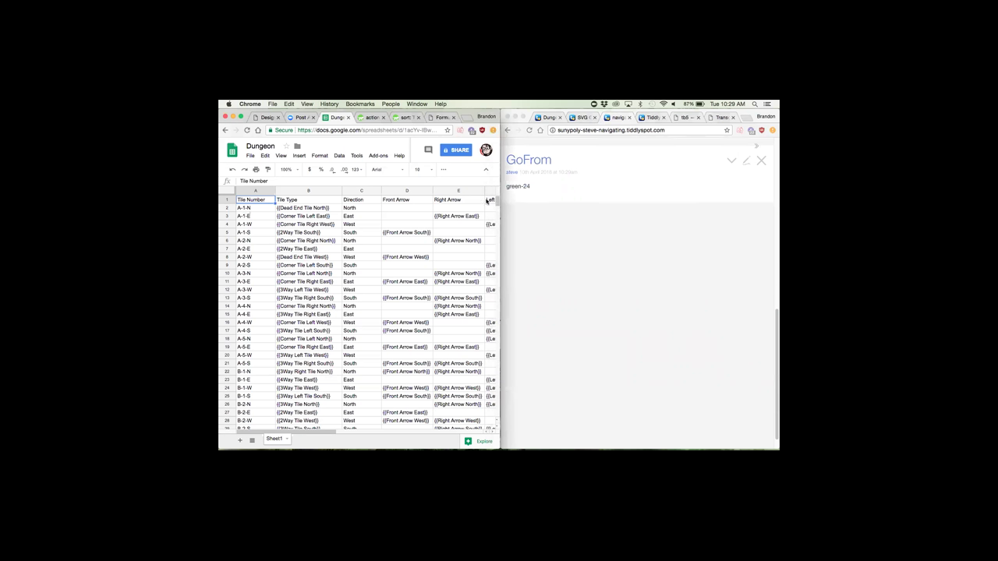
left_click(262, 208)
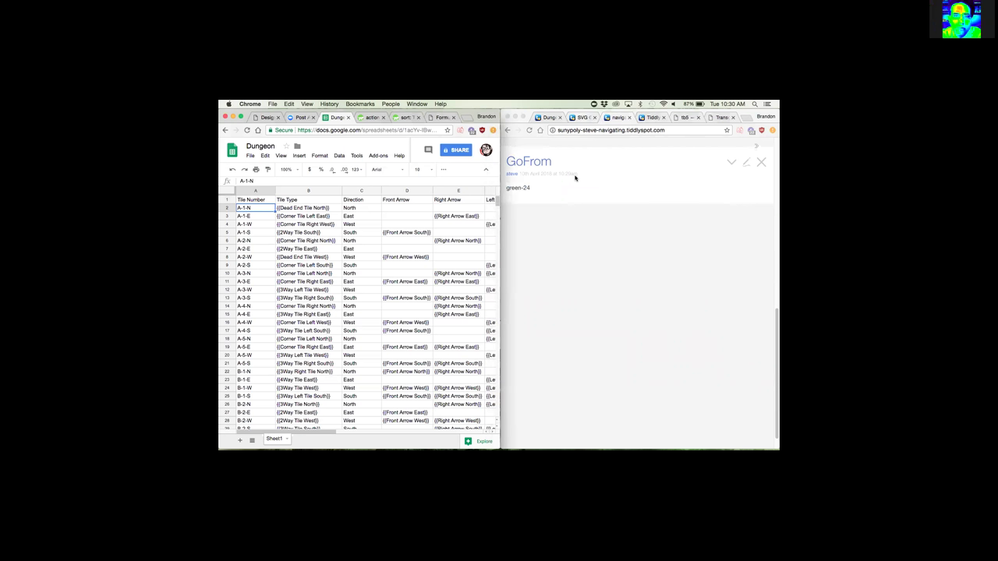
left_click(550, 117)
left_click(308, 208)
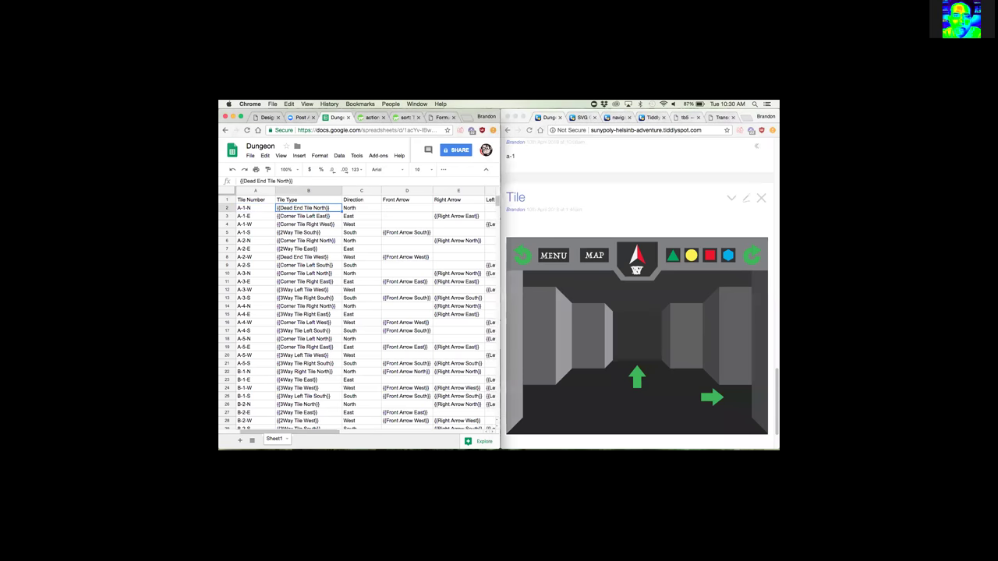
Step: Review the Dungeon spreadsheet's direction, arrow, turn, explored and gem columns for the tiles
scroll(359, 312, "right", 2)
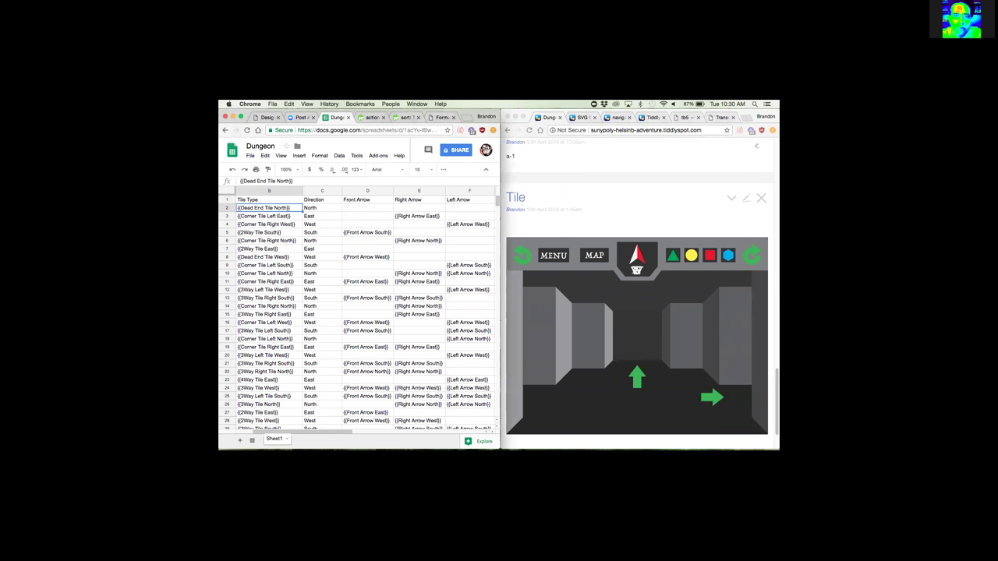
scroll(336, 211, "right", 2)
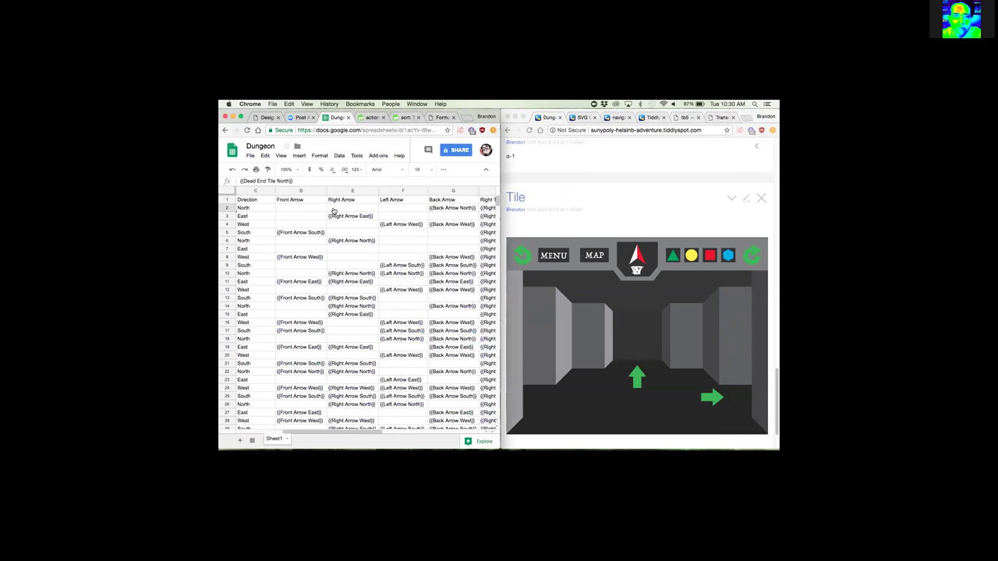
scroll(347, 211, "right", 6)
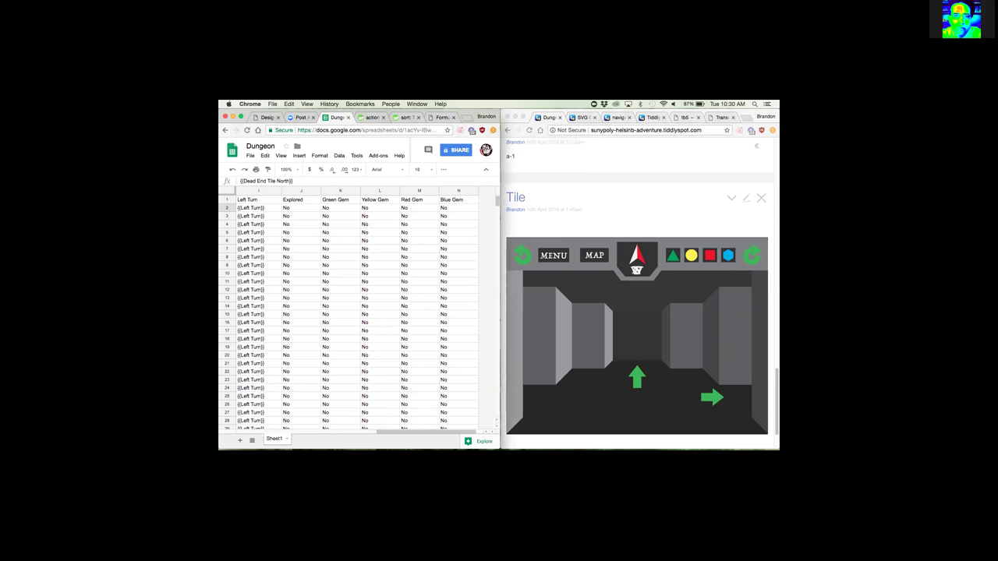
scroll(312, 355, "left", 3)
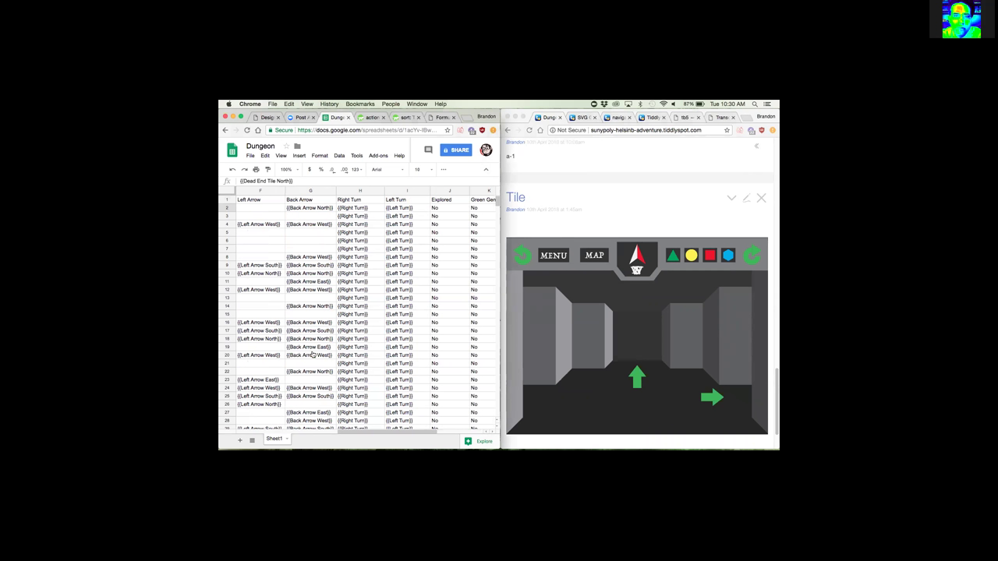
scroll(312, 355, "left", 5)
scroll(312, 355, "down", 2)
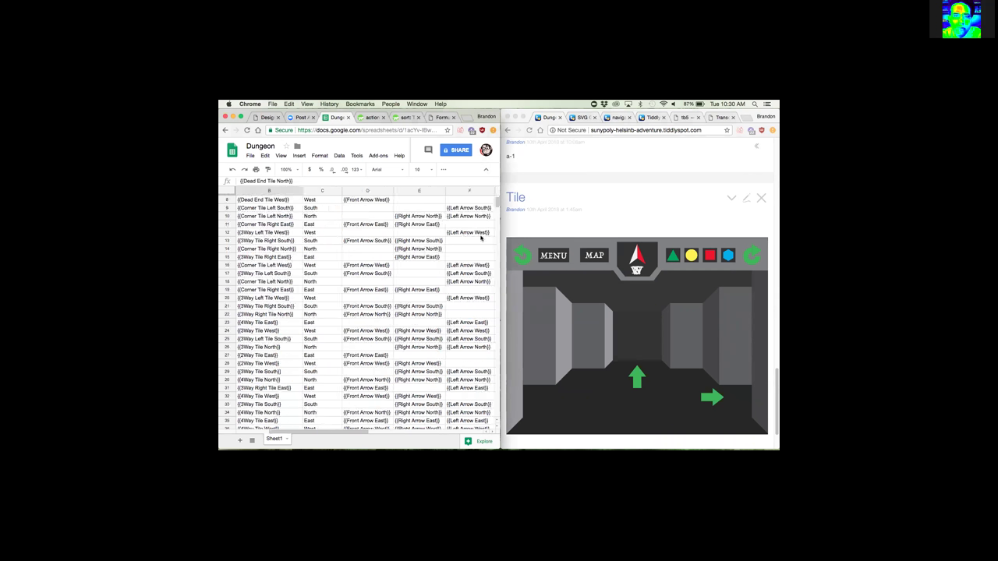
Step: Look back through the adventure wiki's Dungeon, GoFrom, numbers, letters and direction tiddlers to the Front Arrow North tiddler
left_click(576, 123)
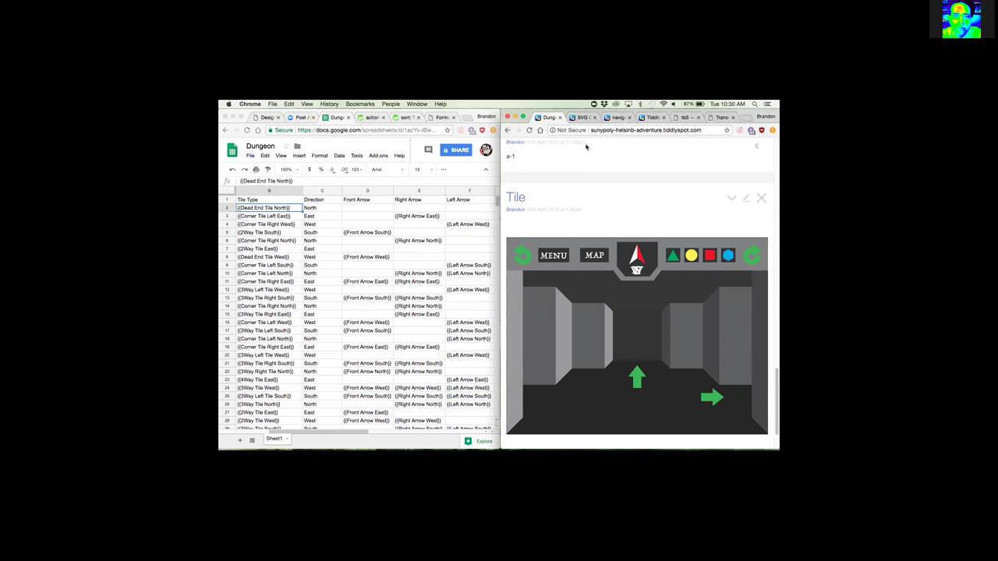
scroll(586, 199, "up", 3)
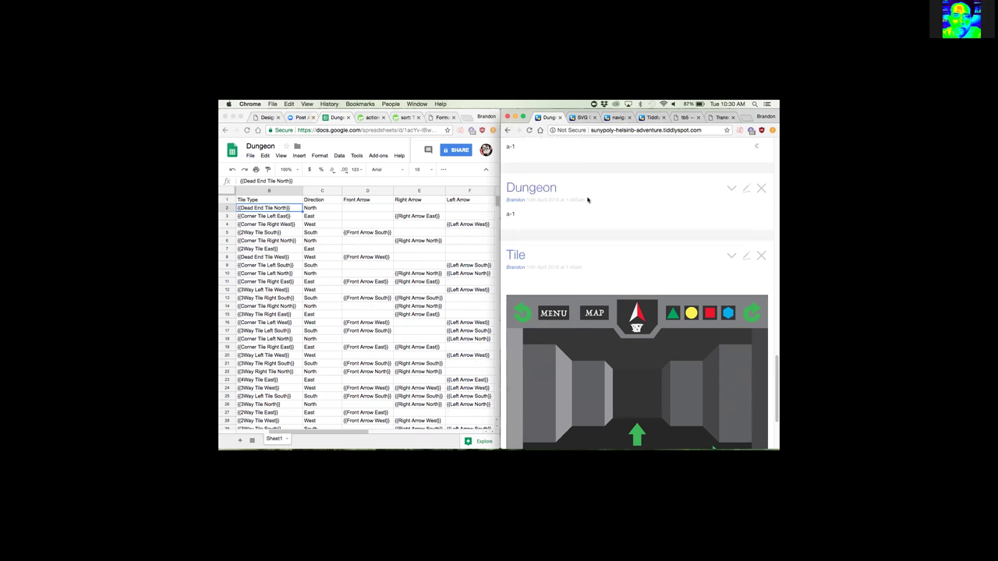
scroll(590, 206, "up", 5)
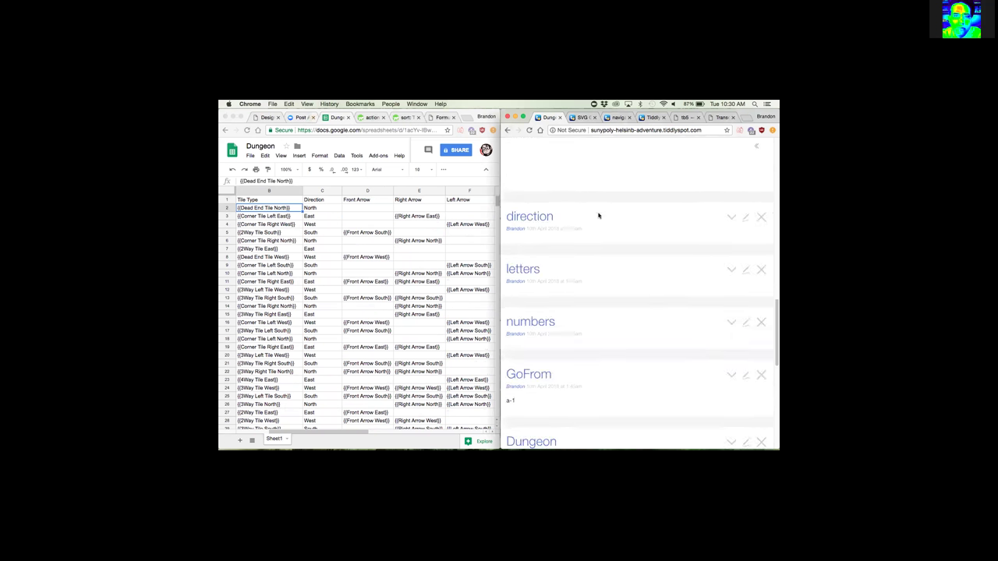
scroll(601, 226, "up", 4)
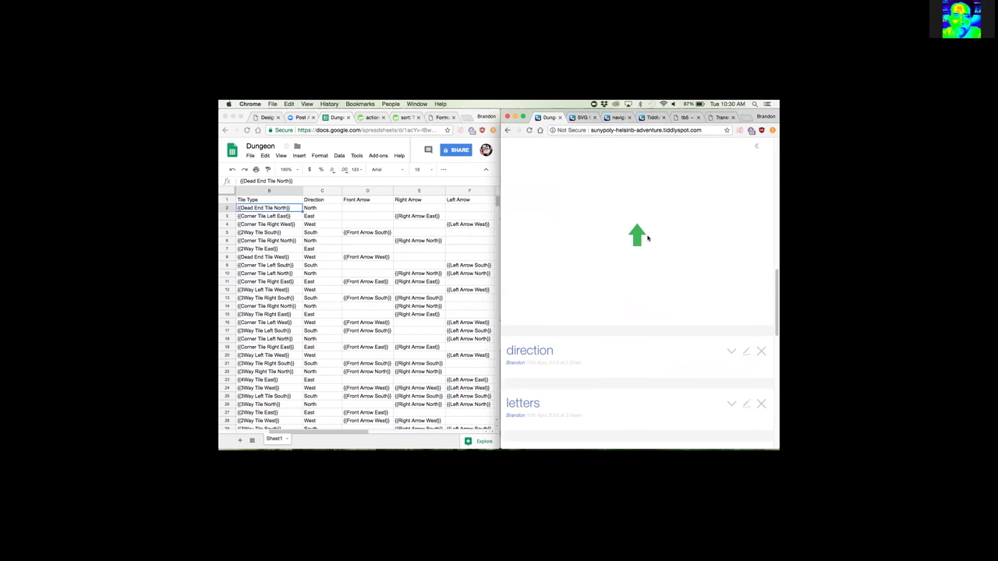
scroll(613, 240, "up", 3)
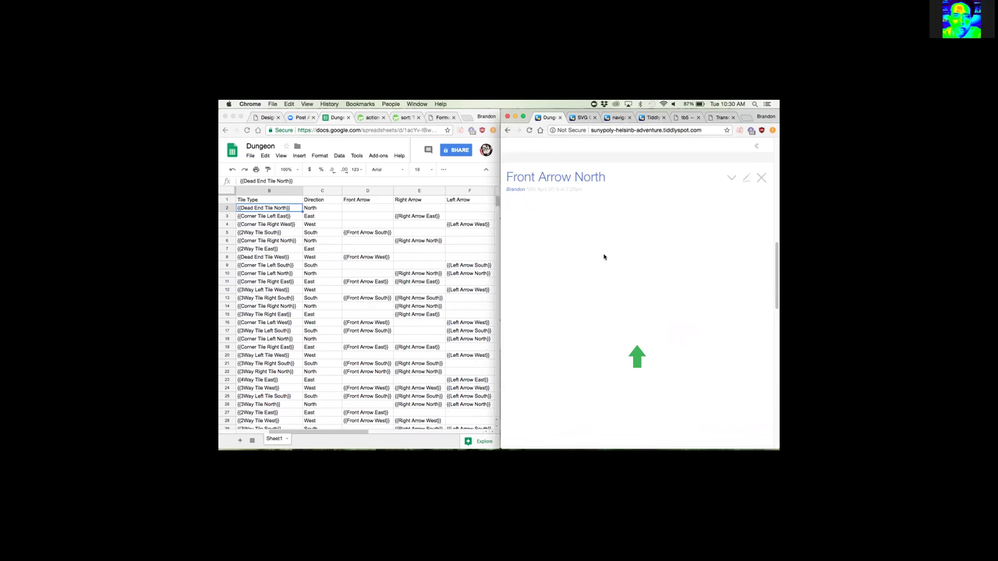
scroll(629, 256, "down", 1)
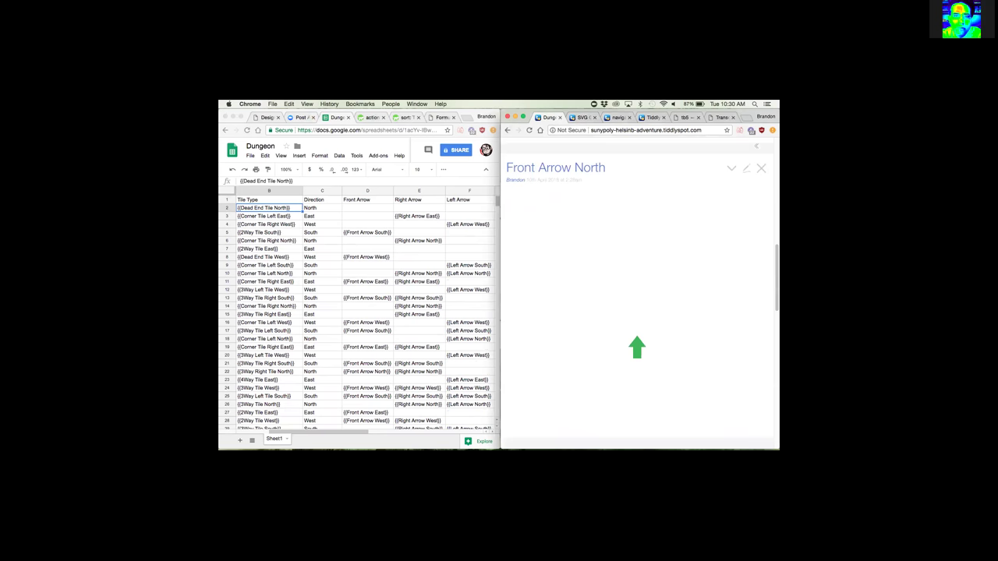
scroll(638, 297, "down", 1)
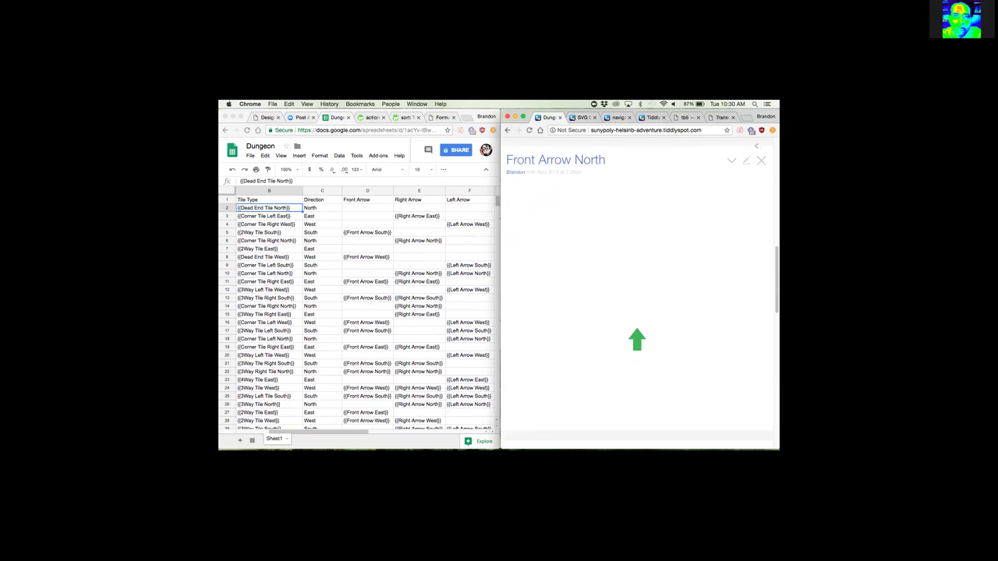
Step: Open the Front Arrow North tiddler for editing and examine its SVG polygon, foreignObject button and GoFrom action-setfield code
scroll(638, 296, "up", 1)
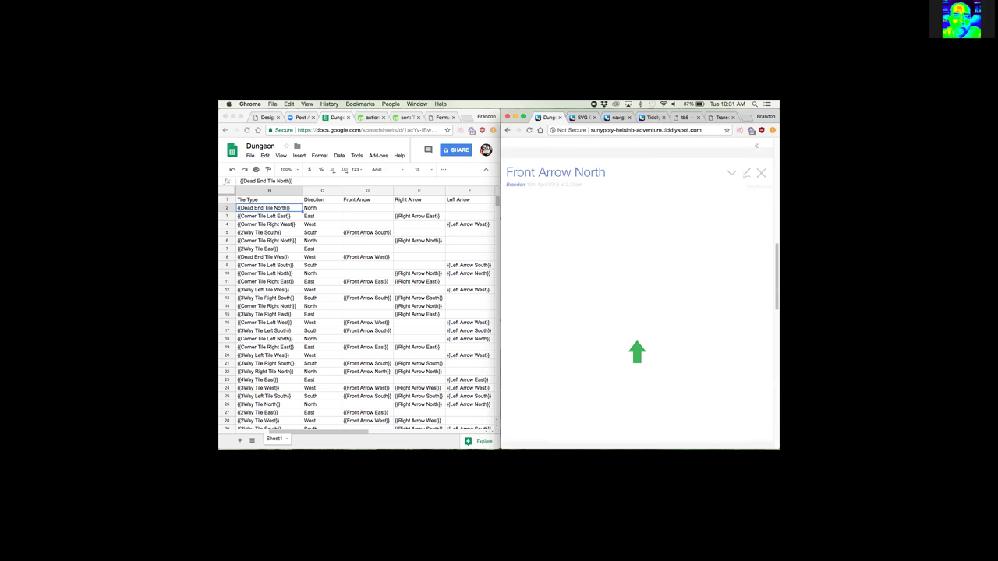
scroll(756, 146, "up", 3)
scroll(756, 145, "down", 4)
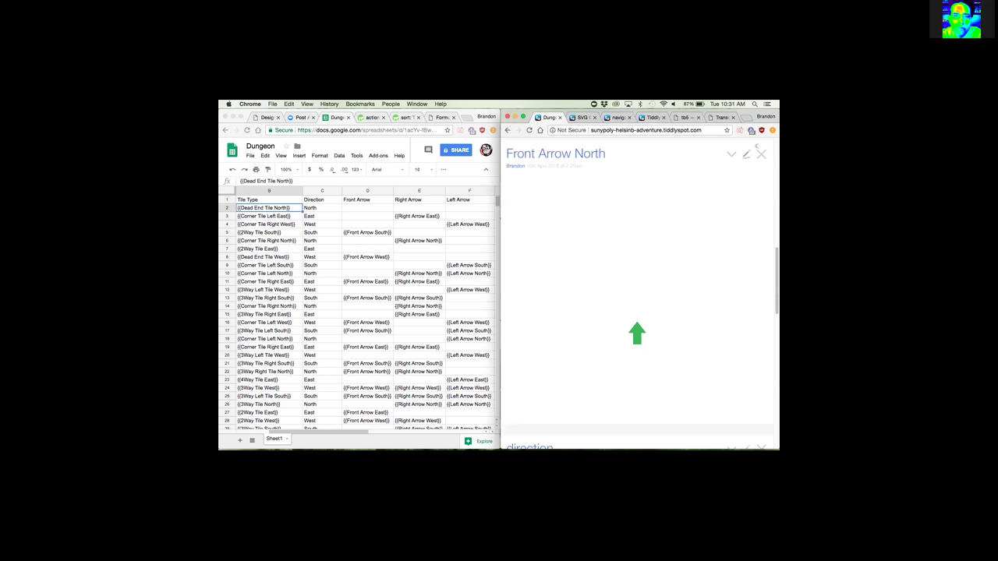
left_click(746, 153)
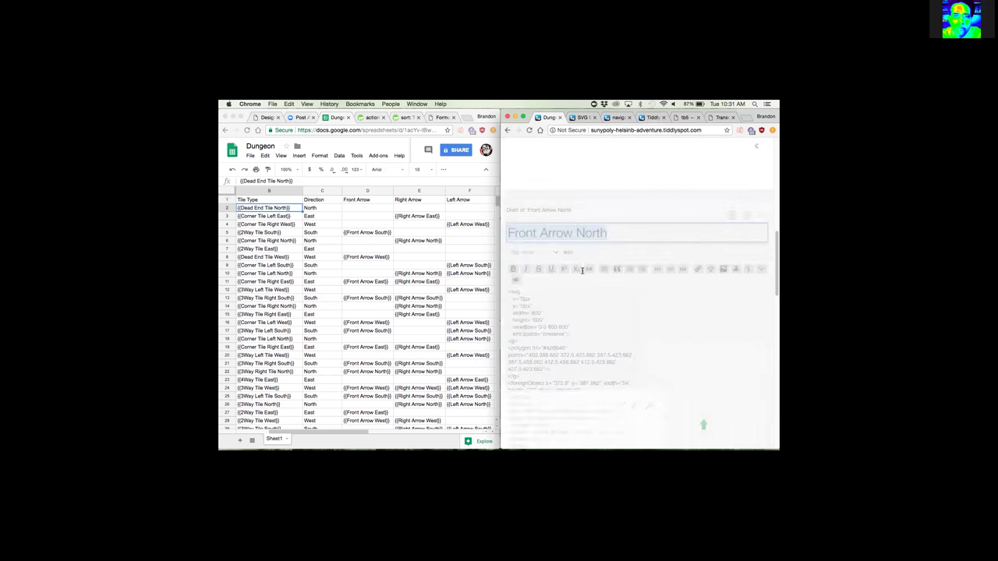
scroll(581, 277, "down", 1)
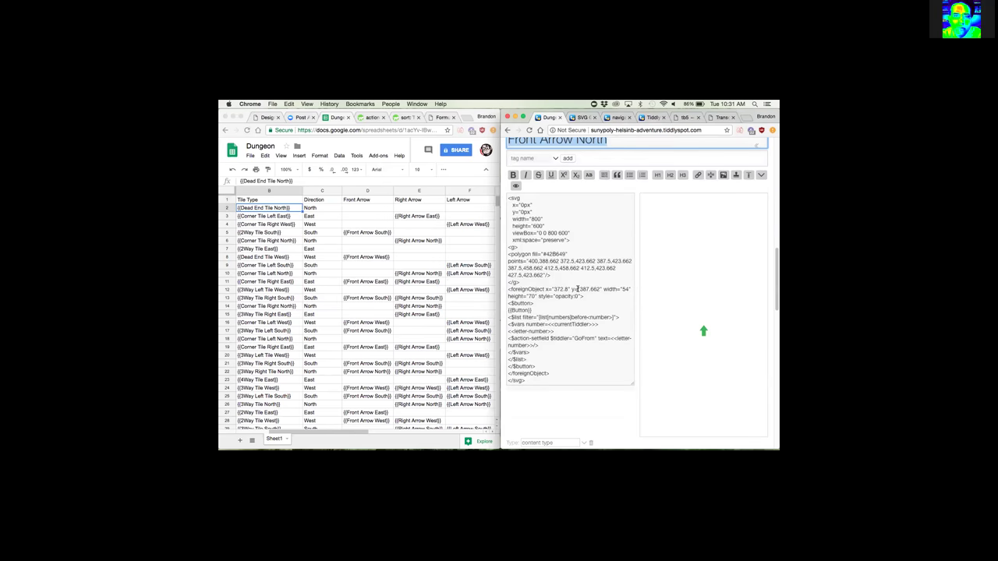
scroll(578, 297, "down", 1)
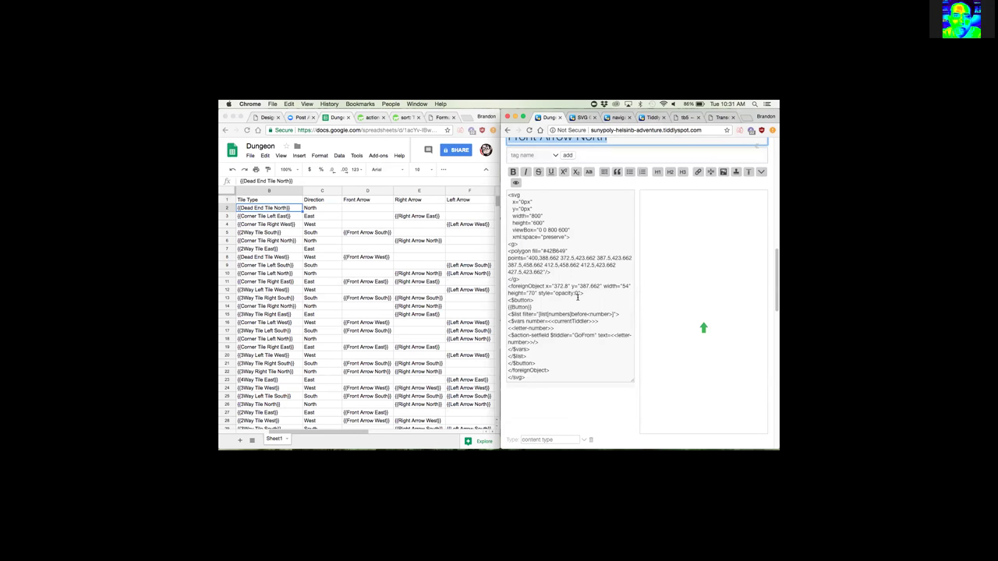
scroll(599, 323, "down", 1)
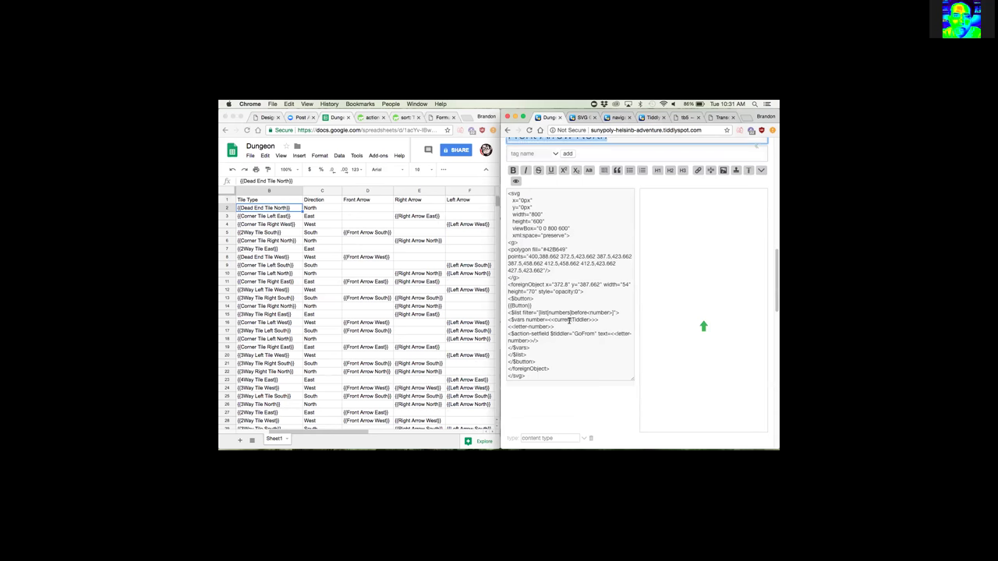
scroll(600, 323, "down", 1)
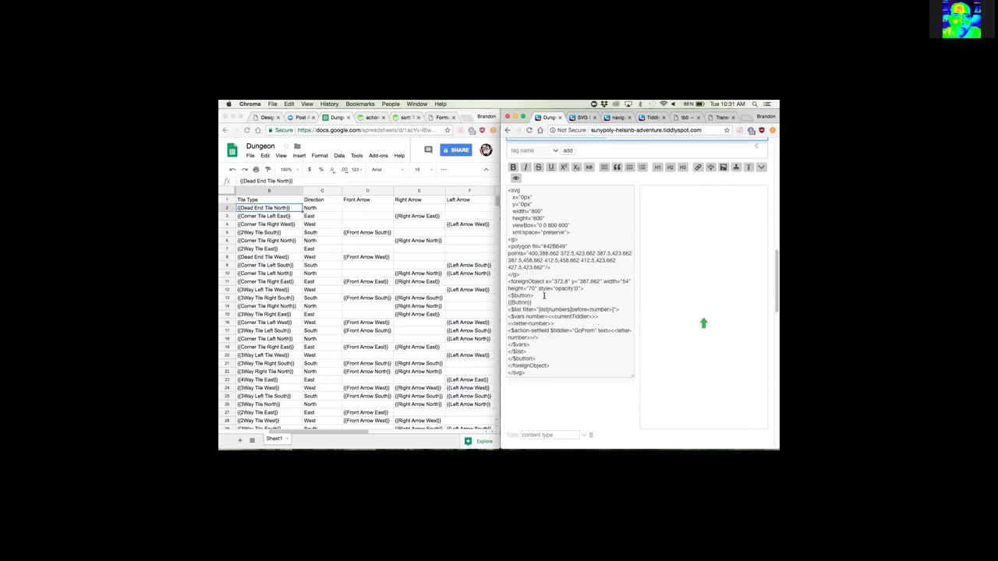
Step: Try an opacity of 1 on the foreignObject in the Front Arrow North code and restore it to 0
left_click(576, 288)
type("0")
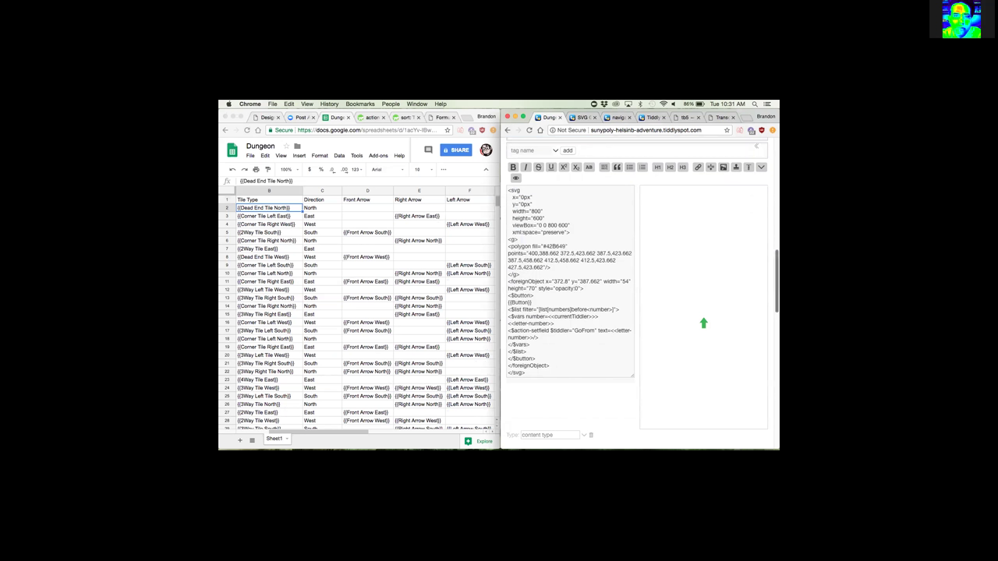
key("BackSpace")
type("1")
key("BackSpace")
type("0")
scroll(631, 294, "up", 2)
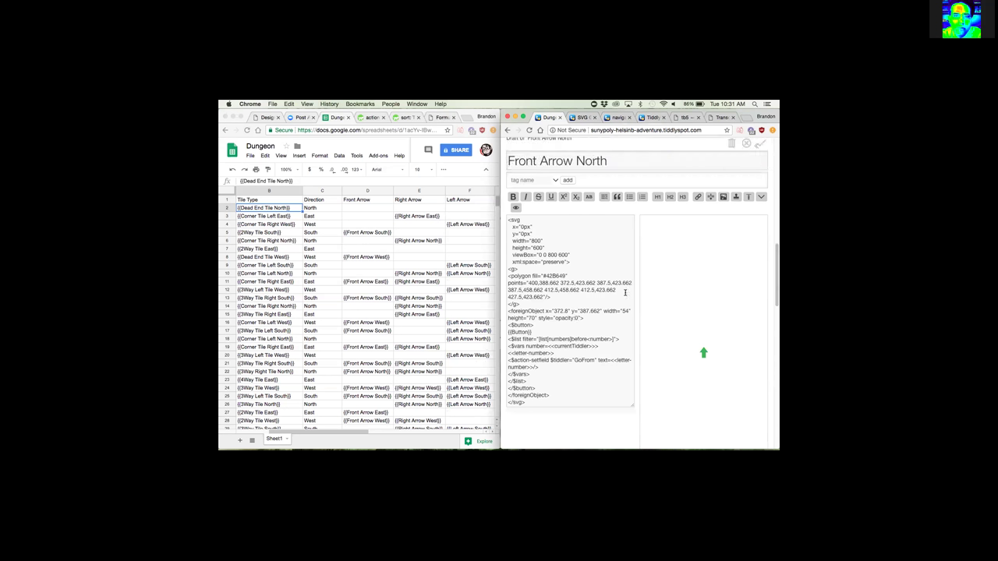
scroll(624, 293, "up", 3)
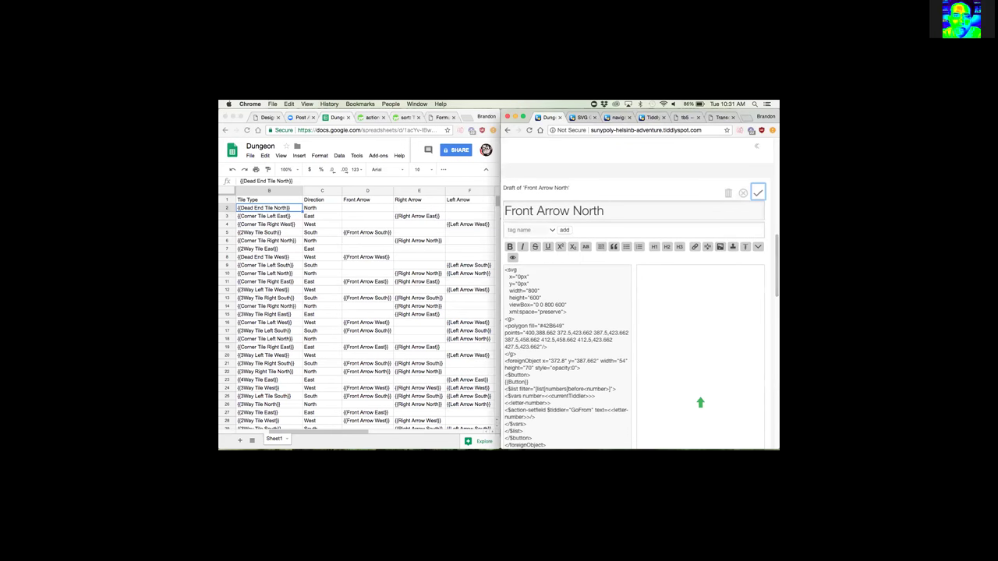